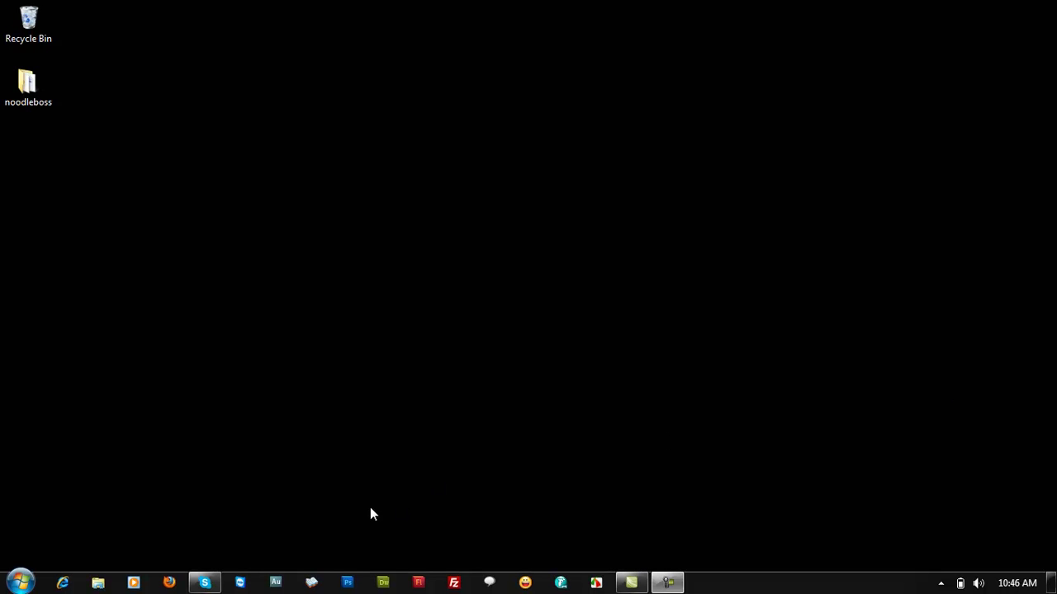
- Launch Adobe Audition from the taskbar and let it load to an empty Edit View
{"action": "left_click", "coordinate": [276, 583]}
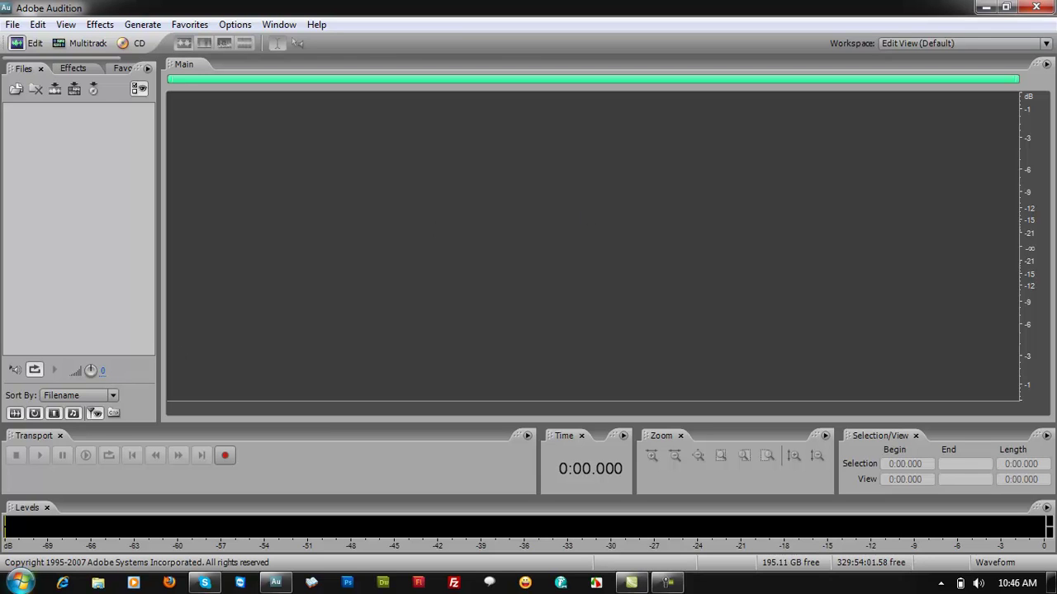
- Switch Audition to Multitrack View and open a file window for browsing the drives
{"action": "left_click", "coordinate": [19, 583]}
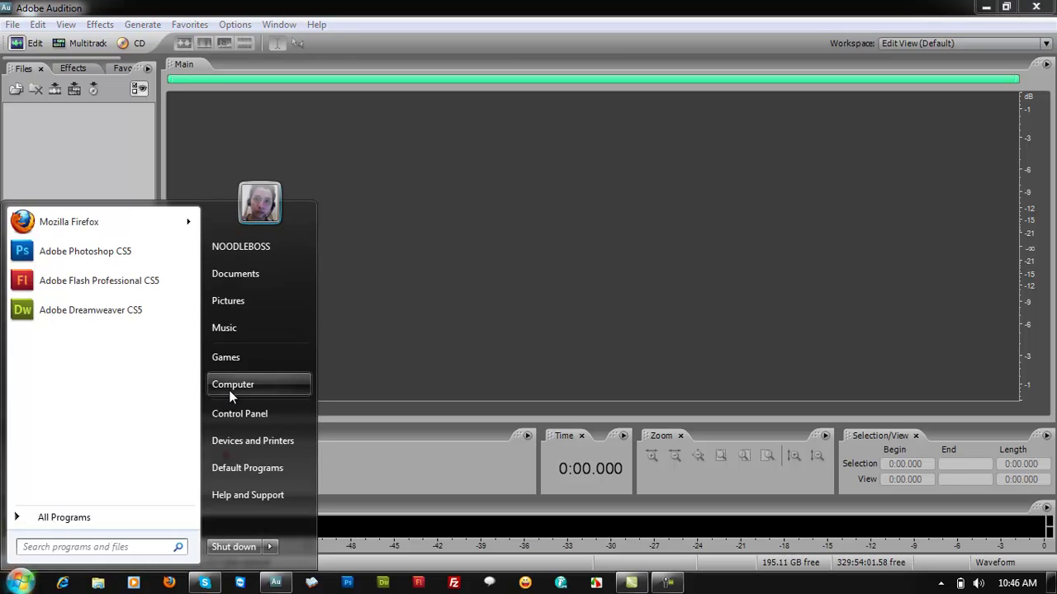
{"action": "left_click", "coordinate": [229, 388]}
{"action": "key", "text": "alt+F4"}
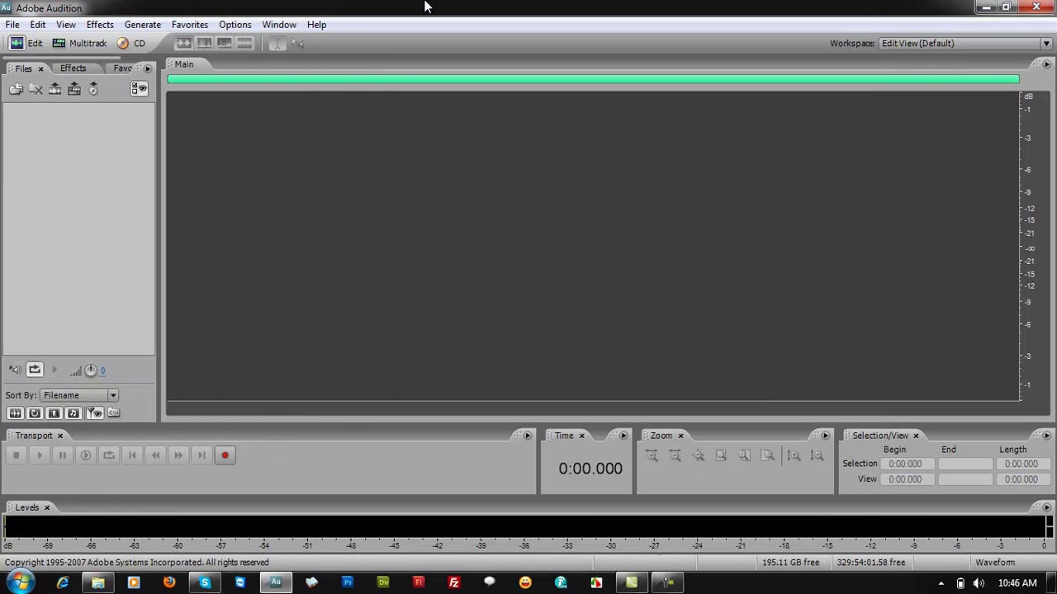
{"action": "left_click", "coordinate": [87, 43]}
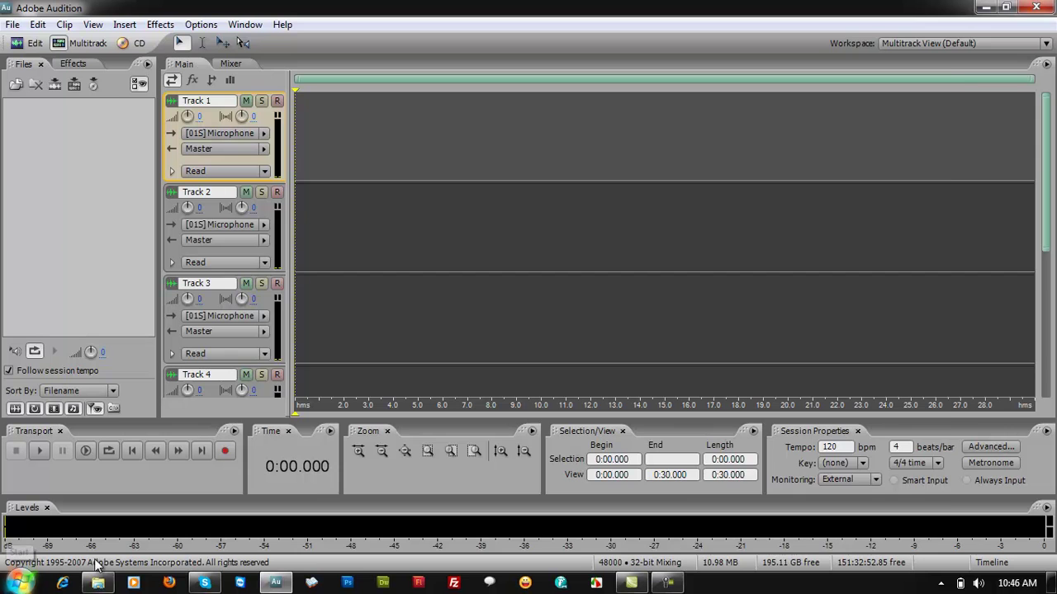
{"action": "key", "text": "super+e"}
- Browse to D:\audiophile\Alter Bridge - AB III (2010) in the file window
{"action": "double_click", "coordinate": [625, 231]}
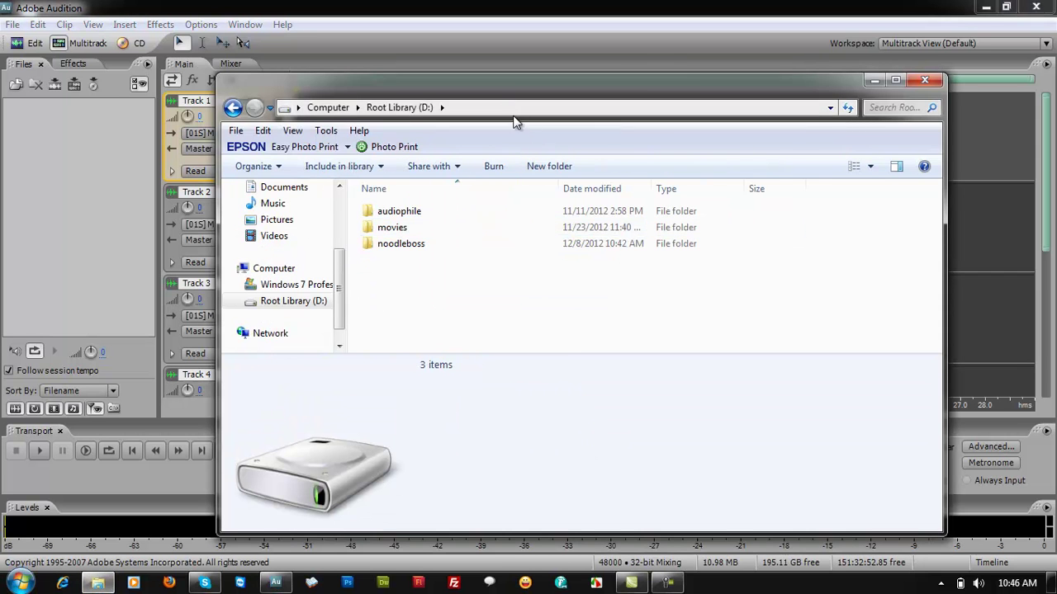
{"action": "left_click_drag", "start_coordinate": [503, 74], "coordinate": [594, 156]}
{"action": "double_click", "coordinate": [395, 317]}
{"action": "double_click", "coordinate": [401, 315]}
{"action": "left_click_drag", "start_coordinate": [644, 352], "coordinate": [648, 508]}
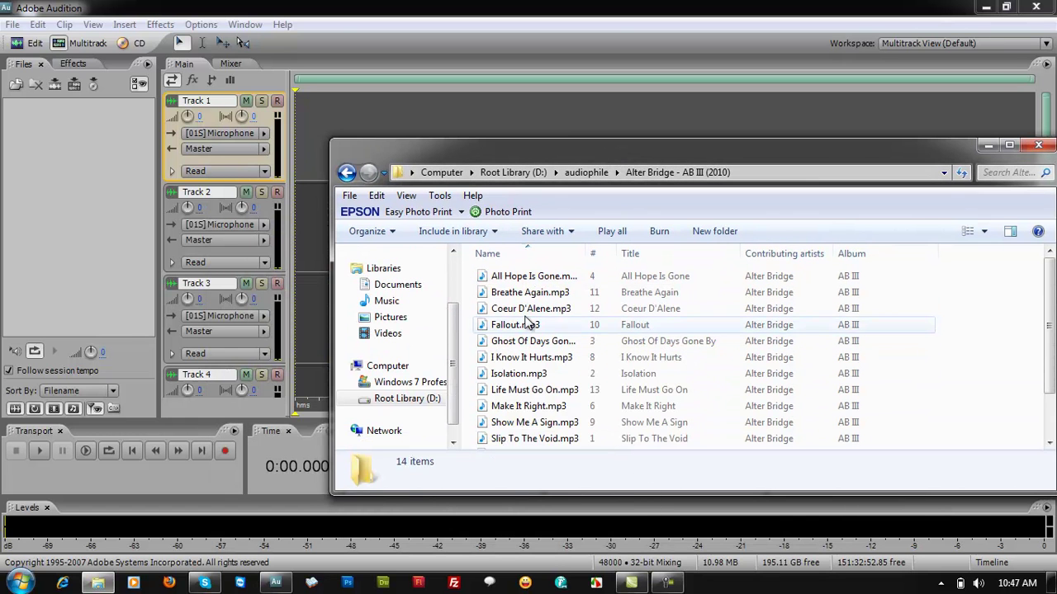
- Drag Ghost Of Days Gone By.mp3 onto Track 1 and close the file window
{"action": "left_click", "coordinate": [505, 341]}
{"action": "left_click_drag", "start_coordinate": [521, 163], "coordinate": [634, 160]}
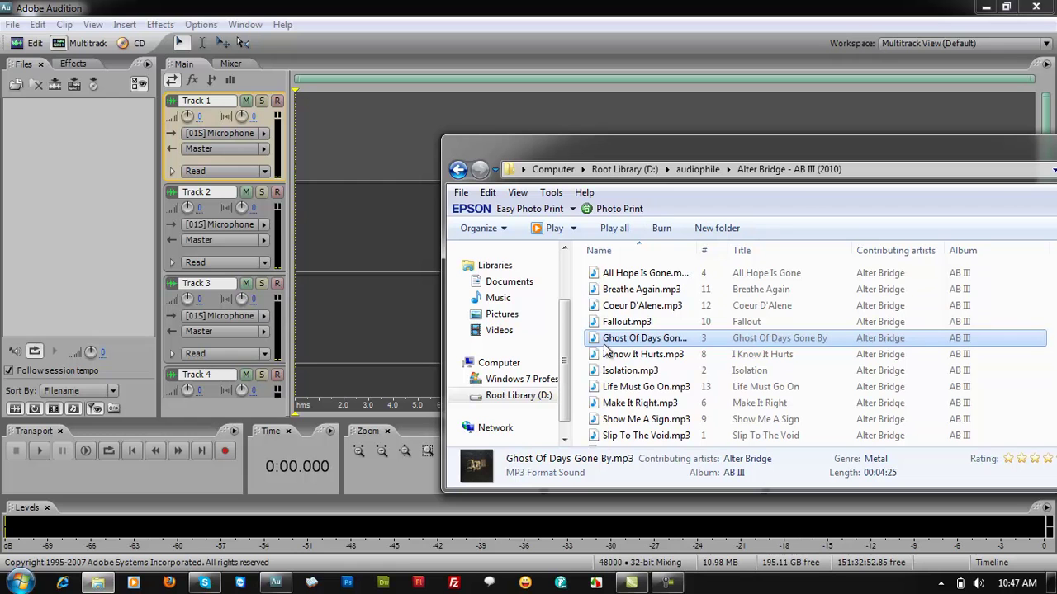
{"action": "left_click_drag", "start_coordinate": [635, 339], "coordinate": [312, 129]}
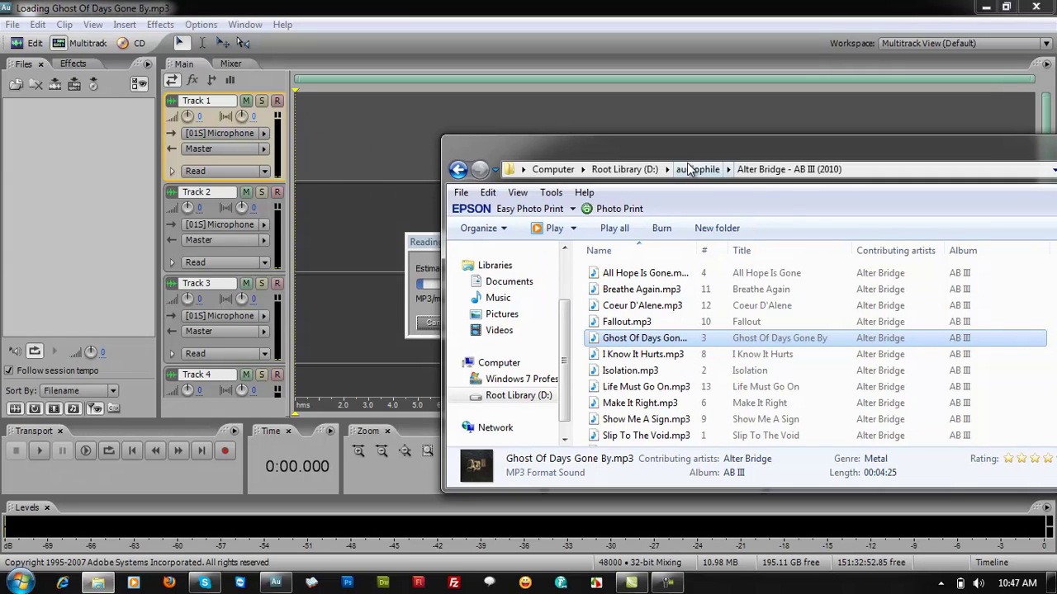
{"action": "left_click_drag", "start_coordinate": [736, 146], "coordinate": [367, 135]}
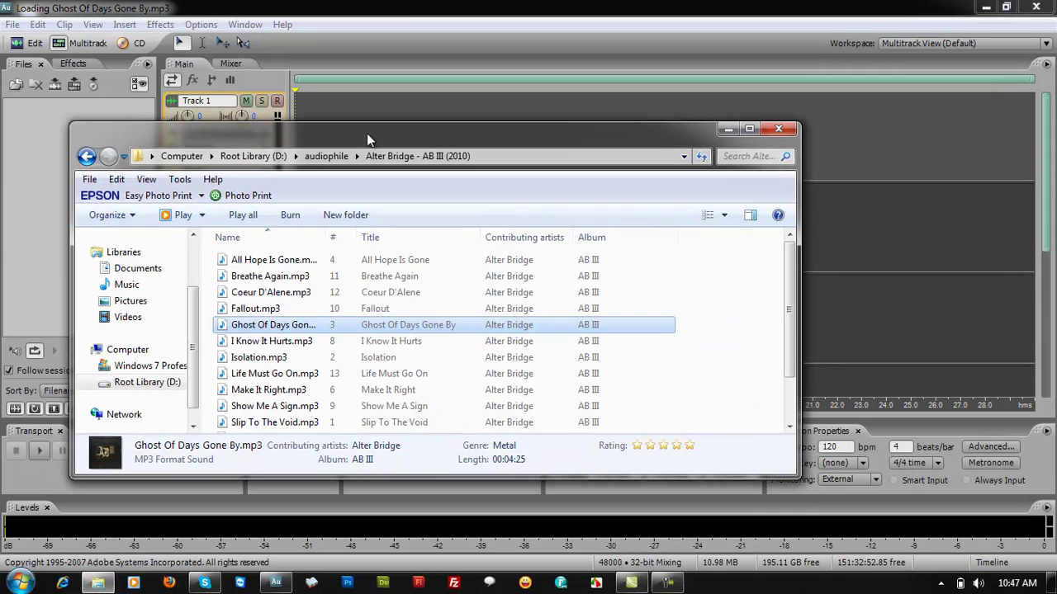
{"action": "left_click", "coordinate": [777, 129]}
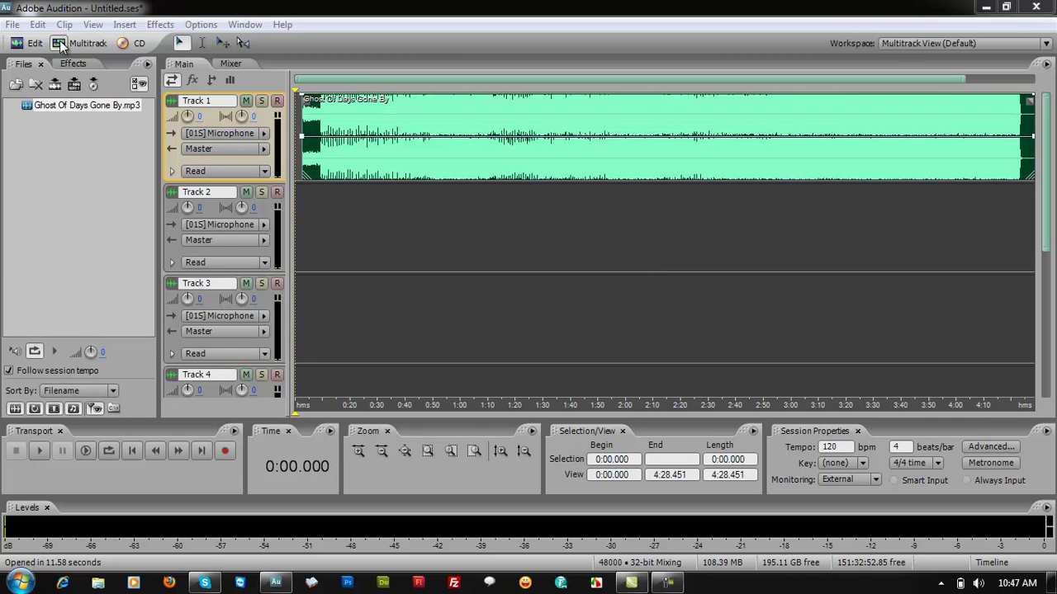
- Test-play the Ghost Of Days Gone By clip, then return the playhead to 0:00 and stop
{"action": "right_click", "coordinate": [546, 108]}
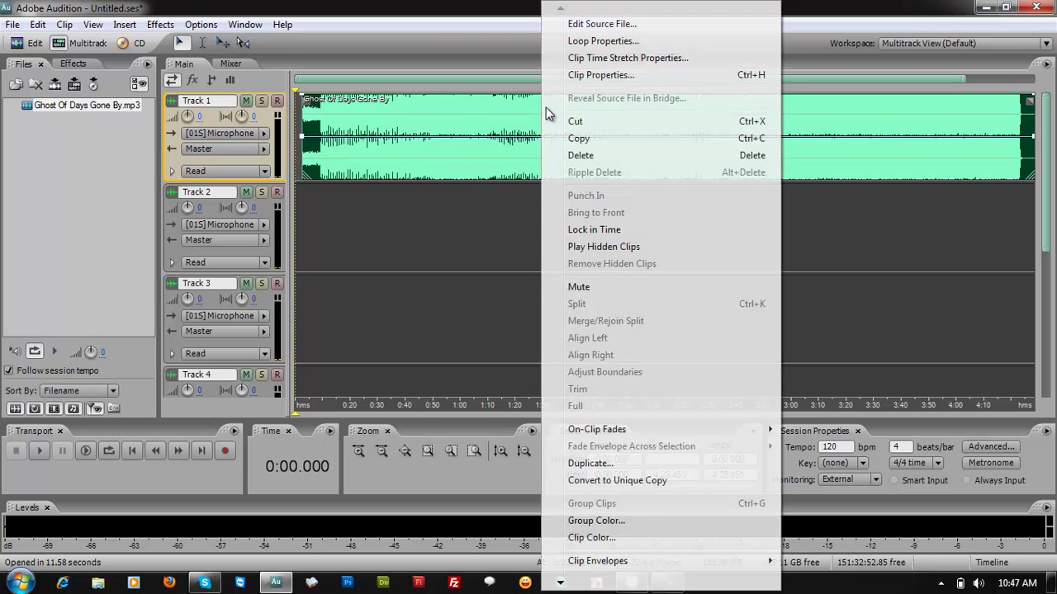
{"action": "left_click", "coordinate": [464, 113]}
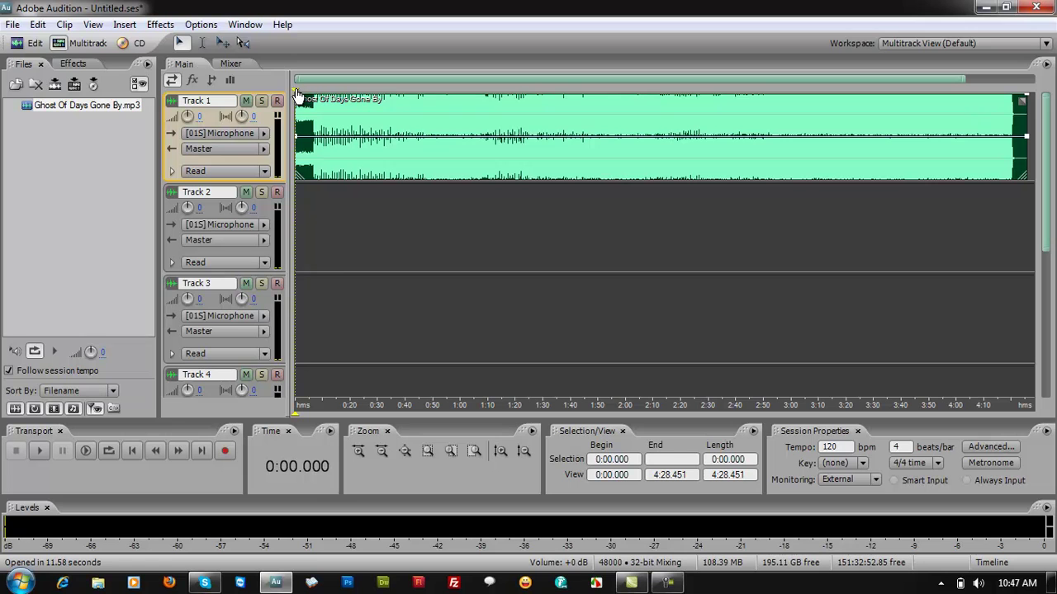
{"action": "left_click", "coordinate": [344, 99]}
{"action": "key", "text": "space"}
{"action": "left_click", "coordinate": [535, 94]}
{"action": "left_click_drag", "start_coordinate": [535, 94], "coordinate": [261, 97]}
{"action": "key", "text": "space"}
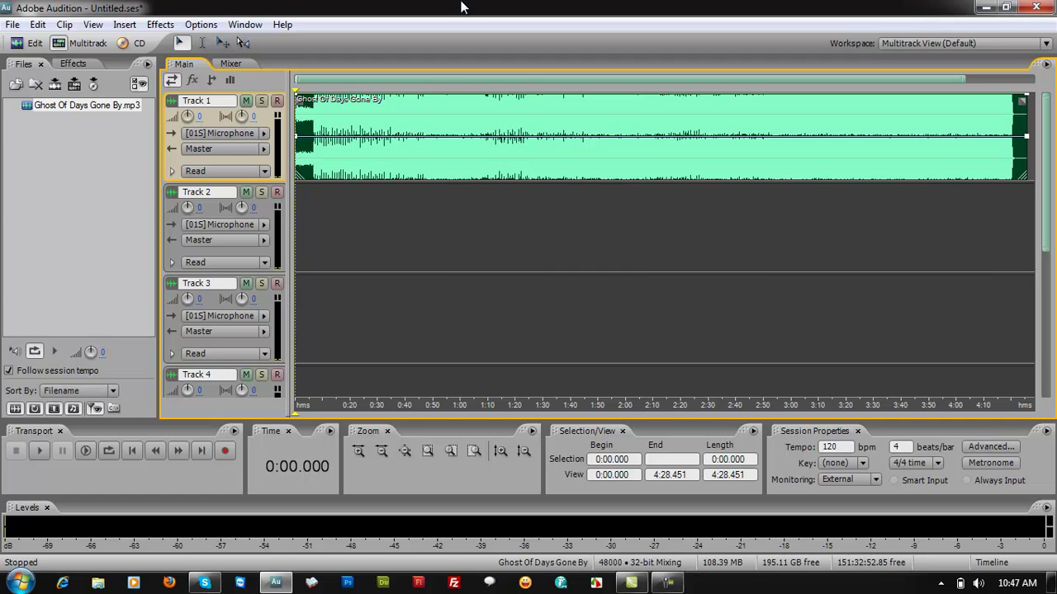
- Mix down the master output to a new stereo file (Mixdown to New File), then select the whole waveform
{"action": "double_click", "coordinate": [442, 109]}
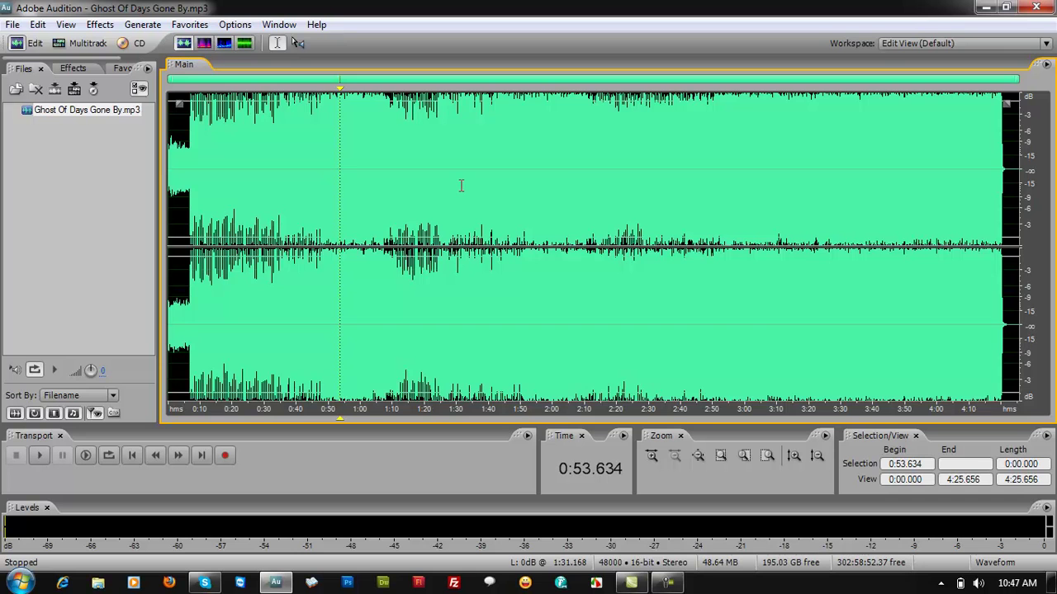
{"action": "left_click", "coordinate": [58, 43]}
{"action": "right_click", "coordinate": [492, 136]}
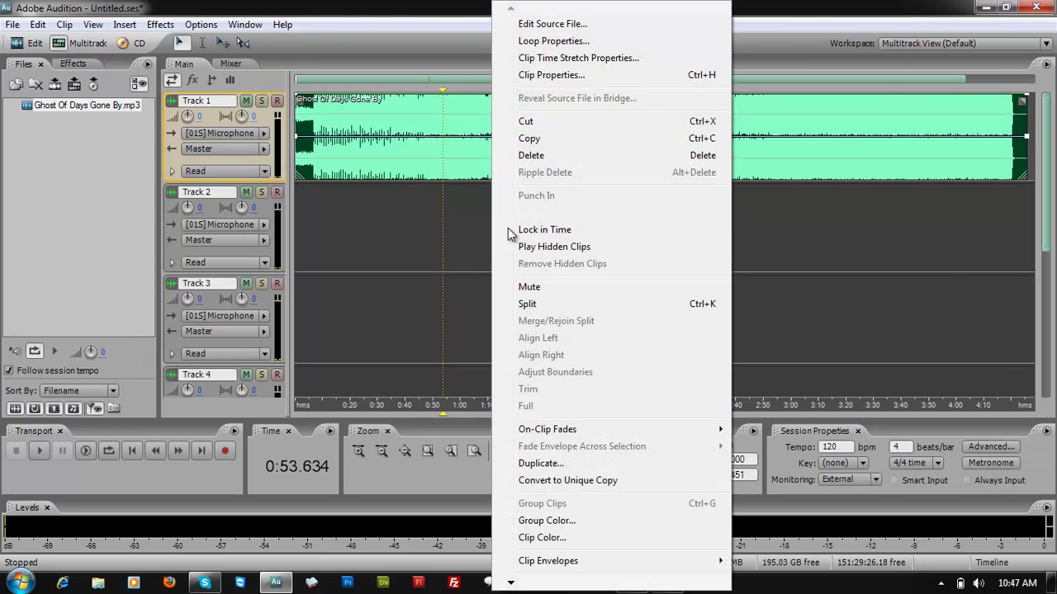
{"action": "mouse_move", "coordinate": [555, 585]}
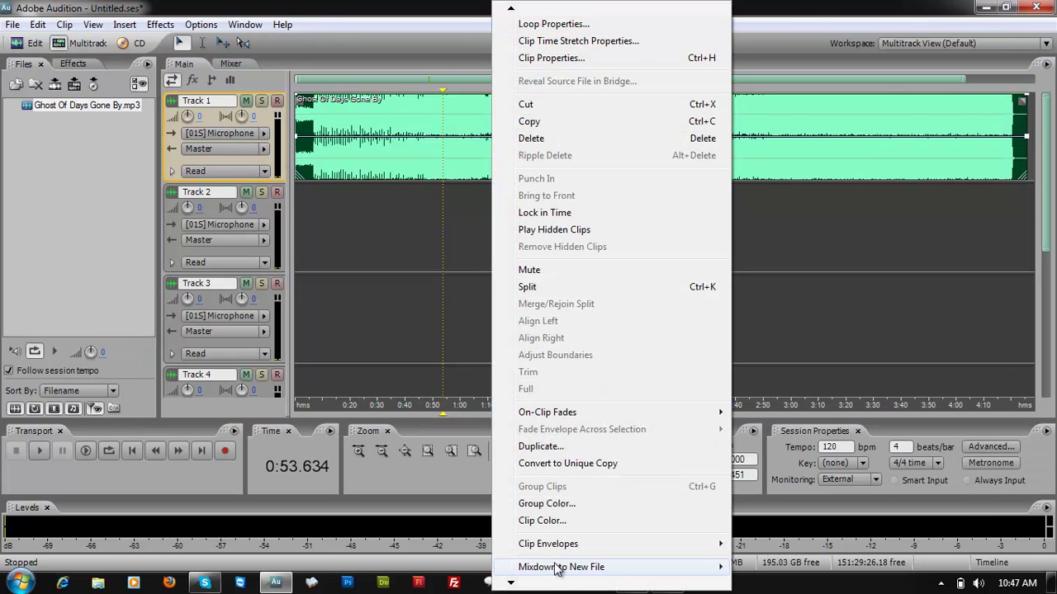
{"action": "mouse_move", "coordinate": [555, 566]}
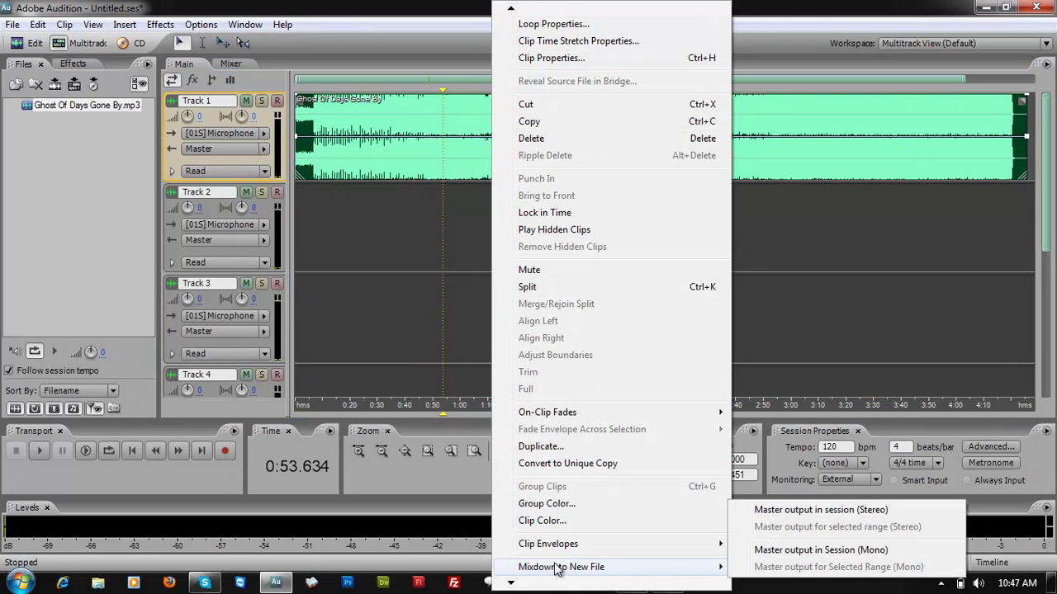
{"action": "left_click", "coordinate": [804, 510]}
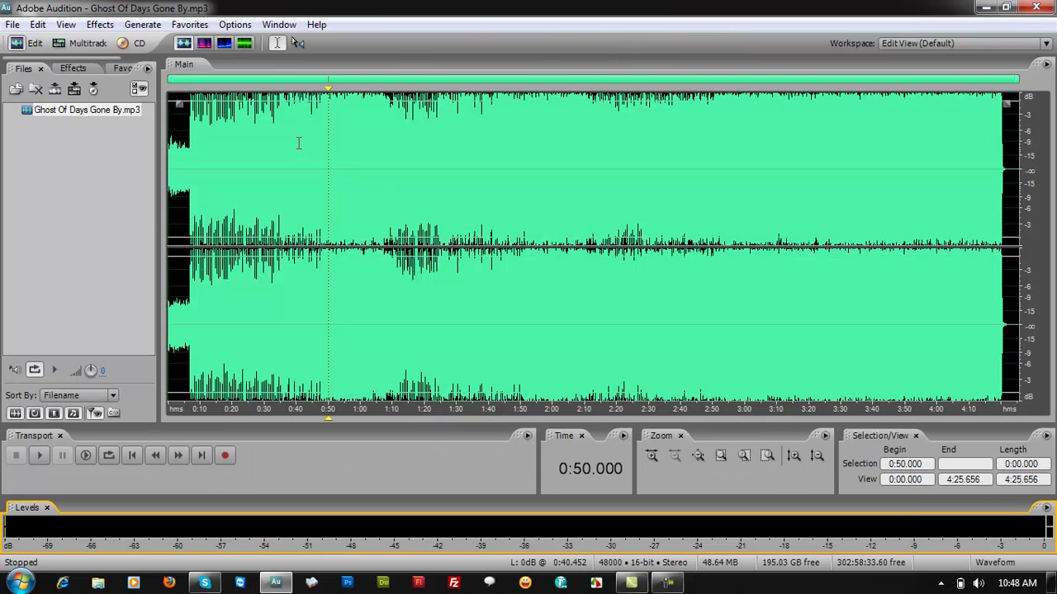
{"action": "key", "text": "ctrl+a"}
{"action": "right_click", "coordinate": [458, 128]}
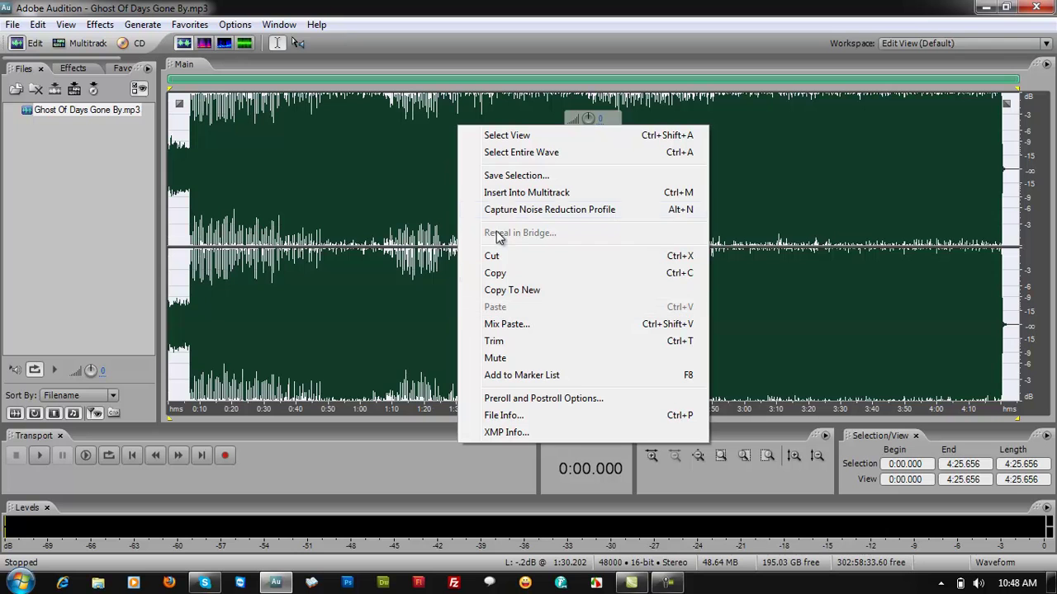
{"action": "left_click", "coordinate": [499, 175]}
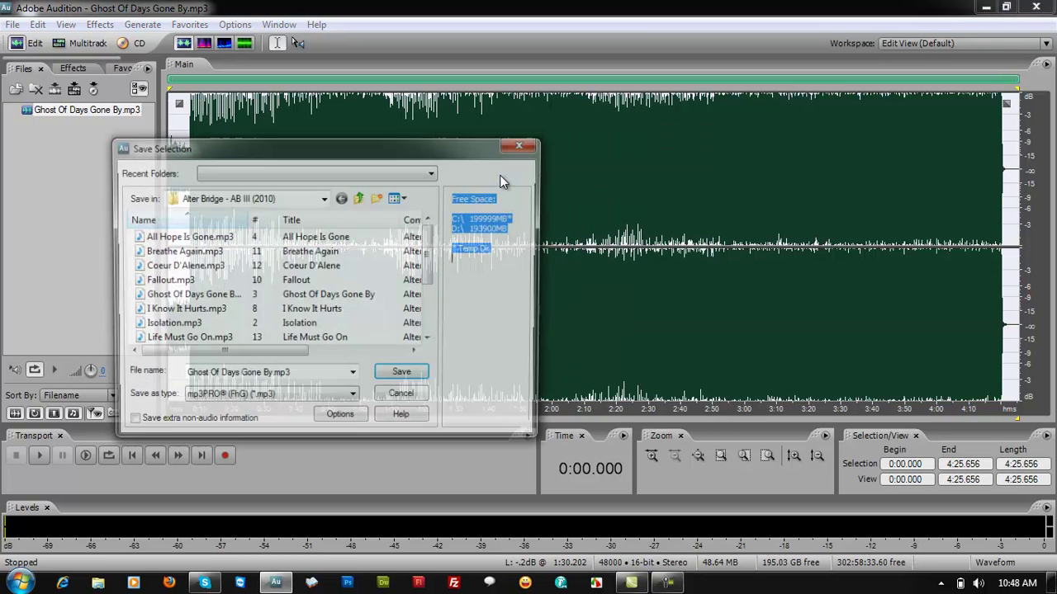
{"action": "left_click", "coordinate": [363, 185]}
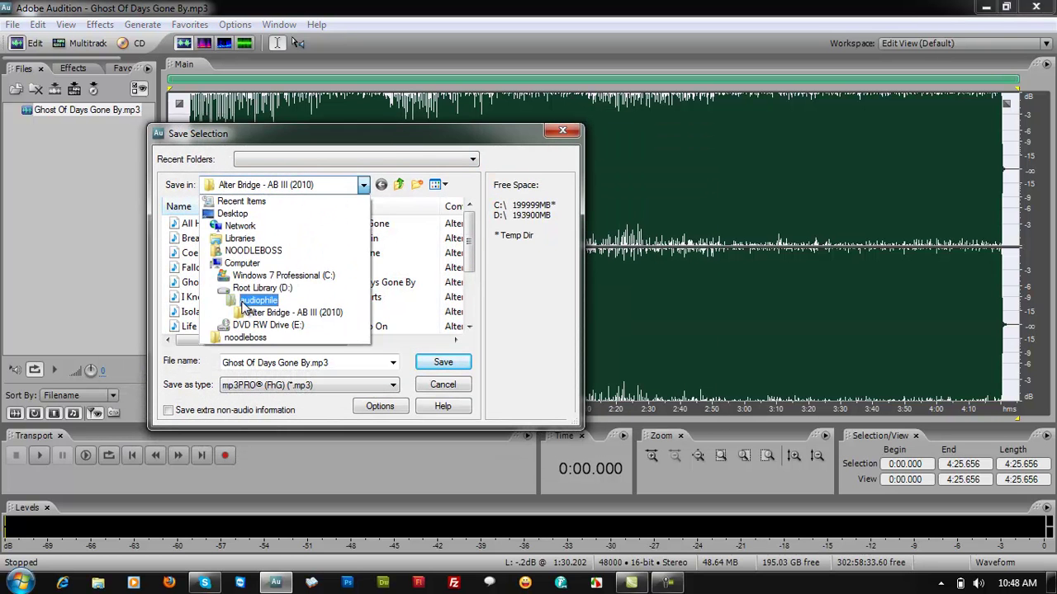
{"action": "left_click", "coordinate": [232, 213]}
{"action": "left_click_drag", "start_coordinate": [359, 142], "coordinate": [408, 116]}
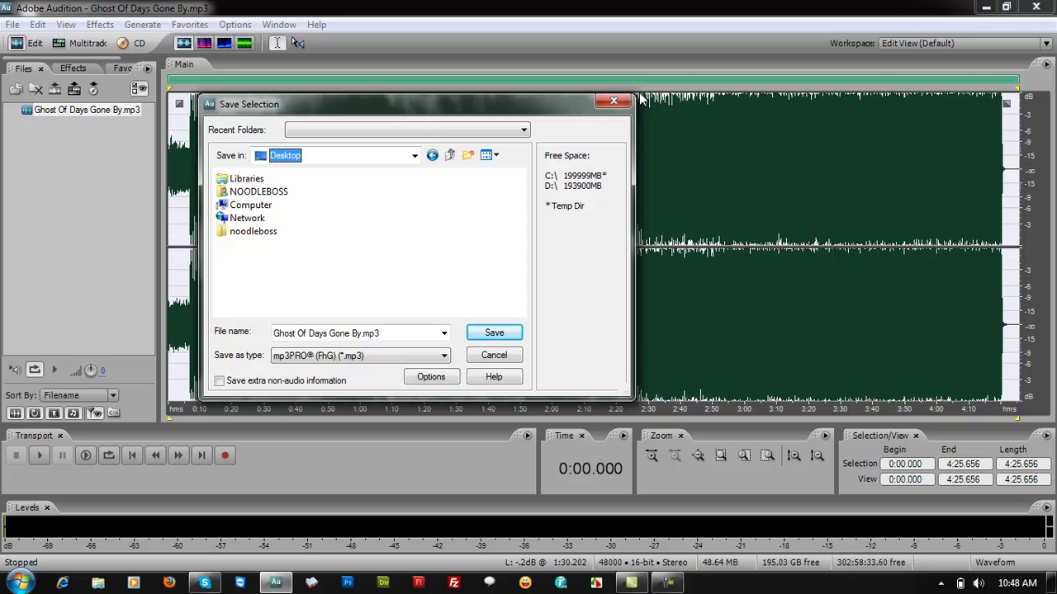
{"action": "left_click", "coordinate": [613, 101]}
{"action": "left_click", "coordinate": [347, 212]}
{"action": "double_click", "coordinate": [570, 115]}
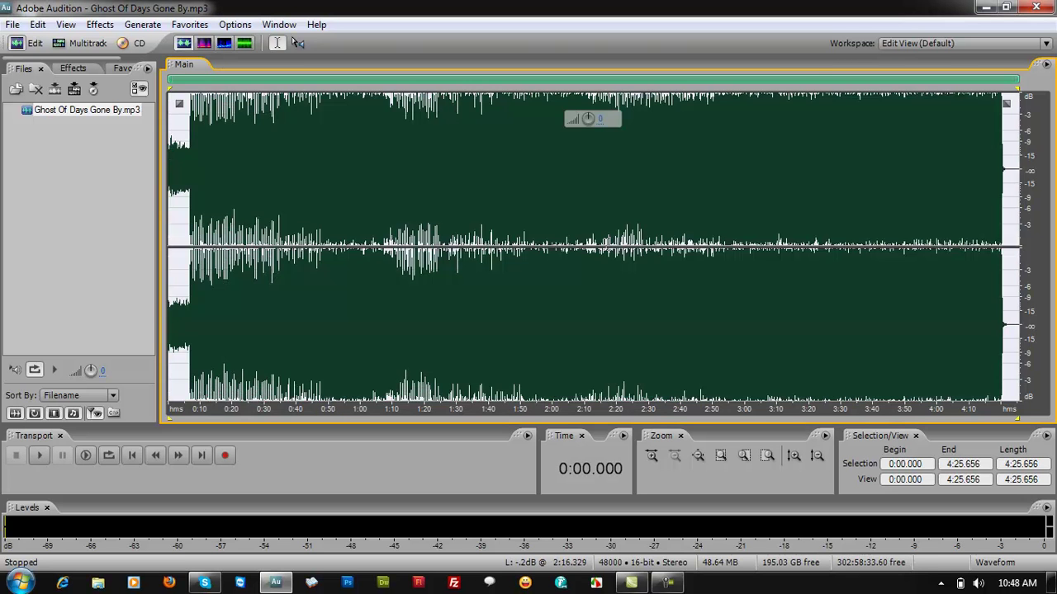
- Try Save As and Save Selection on the waveform, cancelling both dialogs
{"action": "left_click", "coordinate": [492, 189]}
{"action": "left_click", "coordinate": [12, 25]}
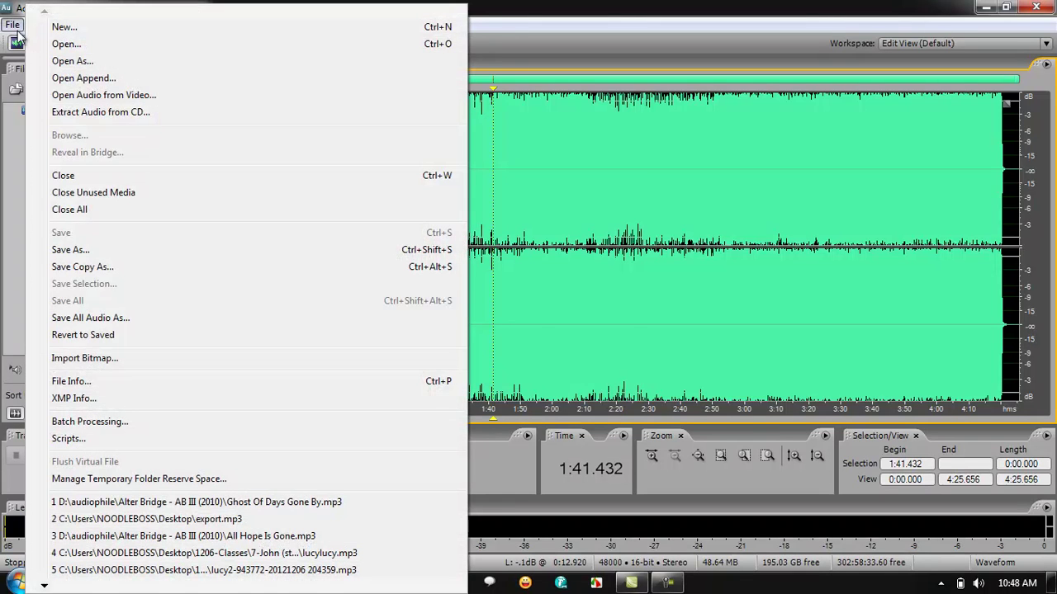
{"action": "left_click", "coordinate": [73, 250]}
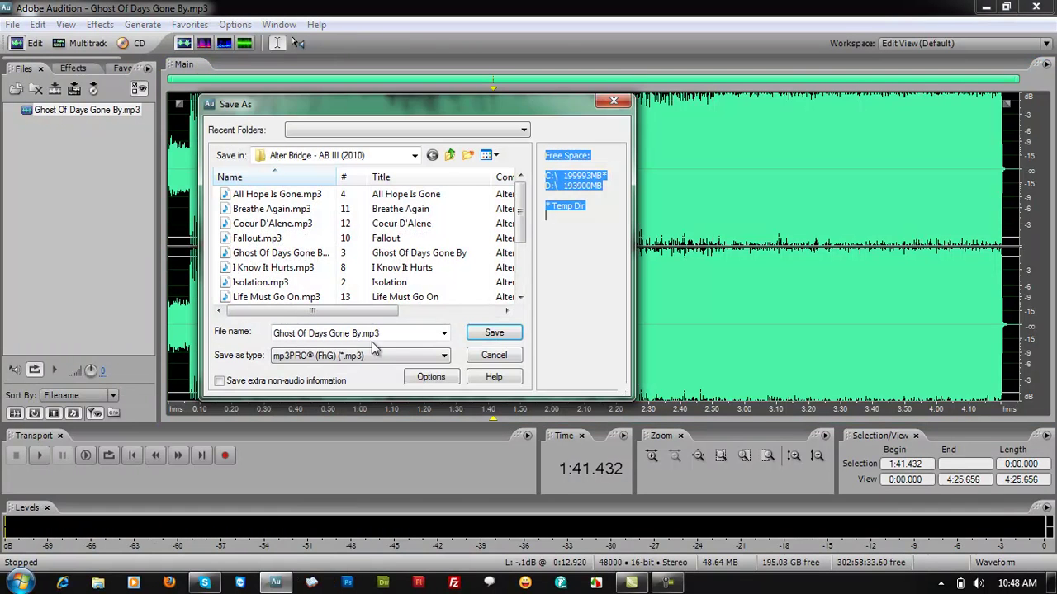
{"action": "left_click", "coordinate": [601, 105]}
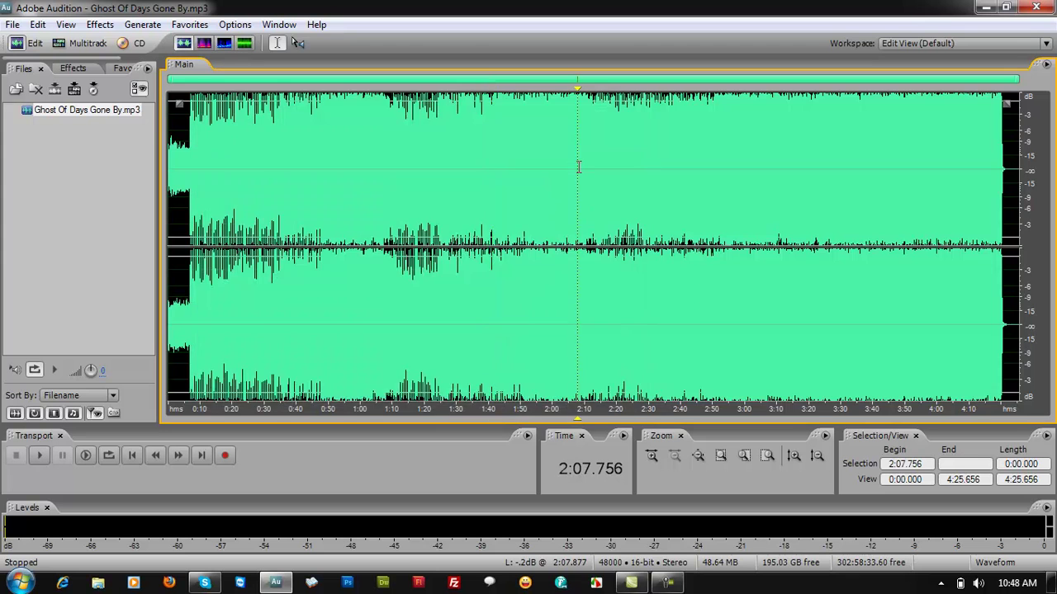
{"action": "double_click", "coordinate": [578, 165]}
{"action": "right_click", "coordinate": [437, 112]}
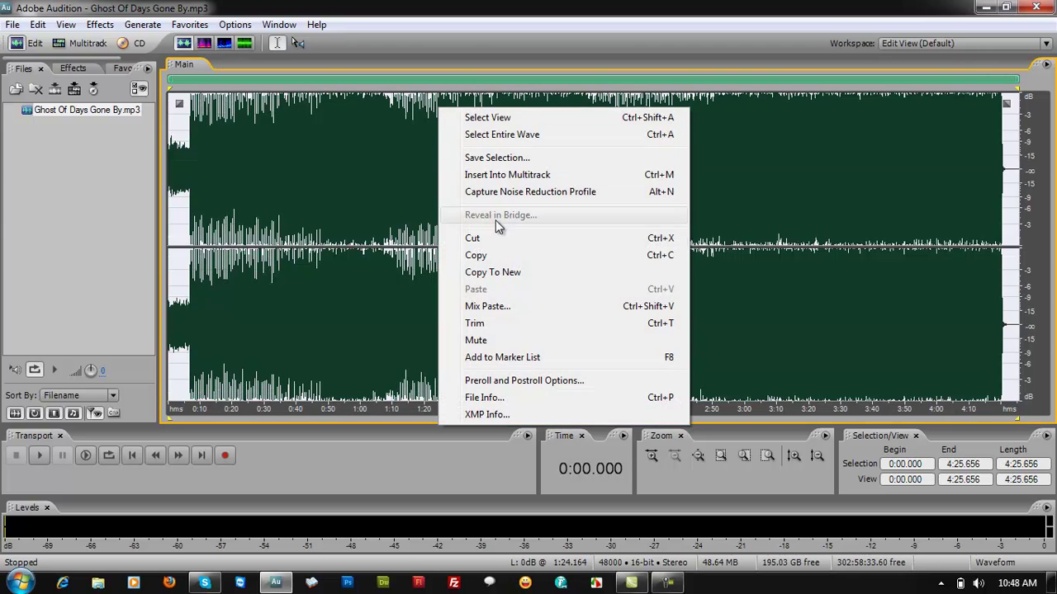
{"action": "left_click", "coordinate": [497, 158]}
{"action": "left_click", "coordinate": [613, 101]}
- Select the whole 4:25.656 waveform with Ctrl+A and choose File > Save As
{"action": "left_click", "coordinate": [701, 179]}
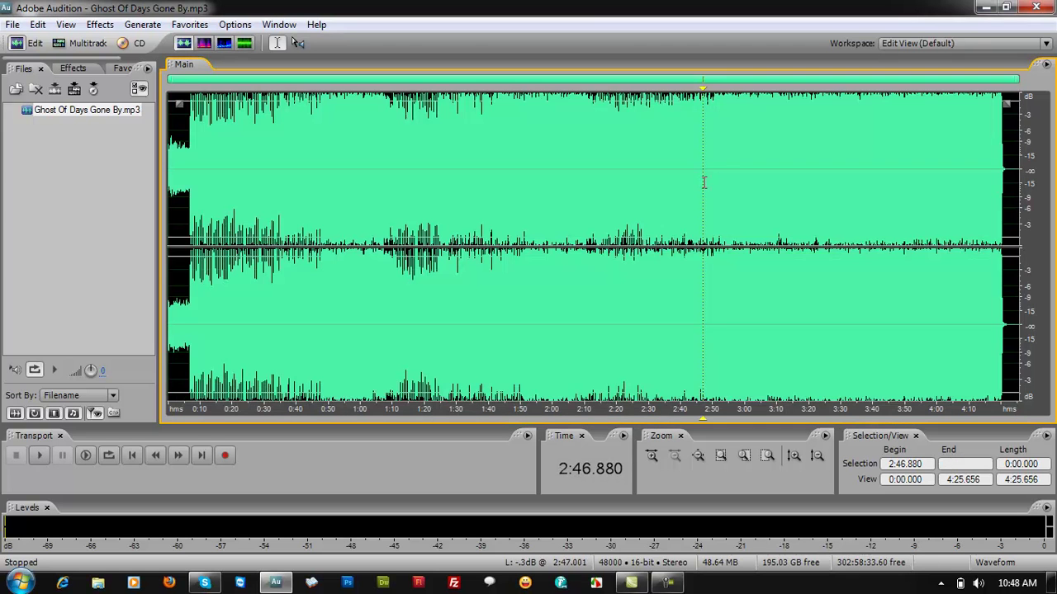
{"action": "left_click", "coordinate": [12, 26]}
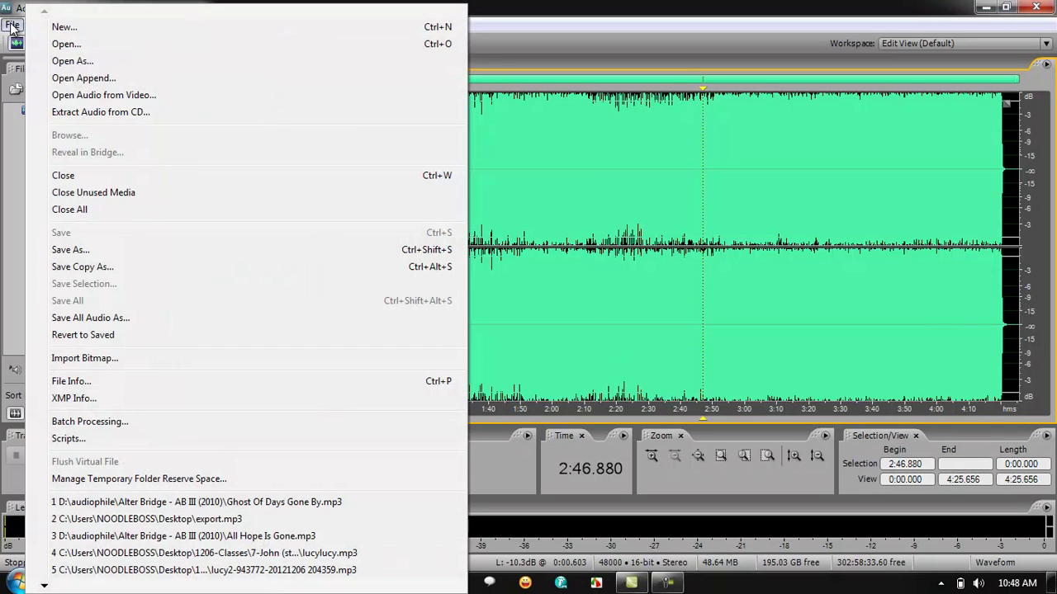
{"action": "left_click", "coordinate": [12, 26]}
{"action": "key", "text": "ctrl+a"}
{"action": "left_click", "coordinate": [12, 26]}
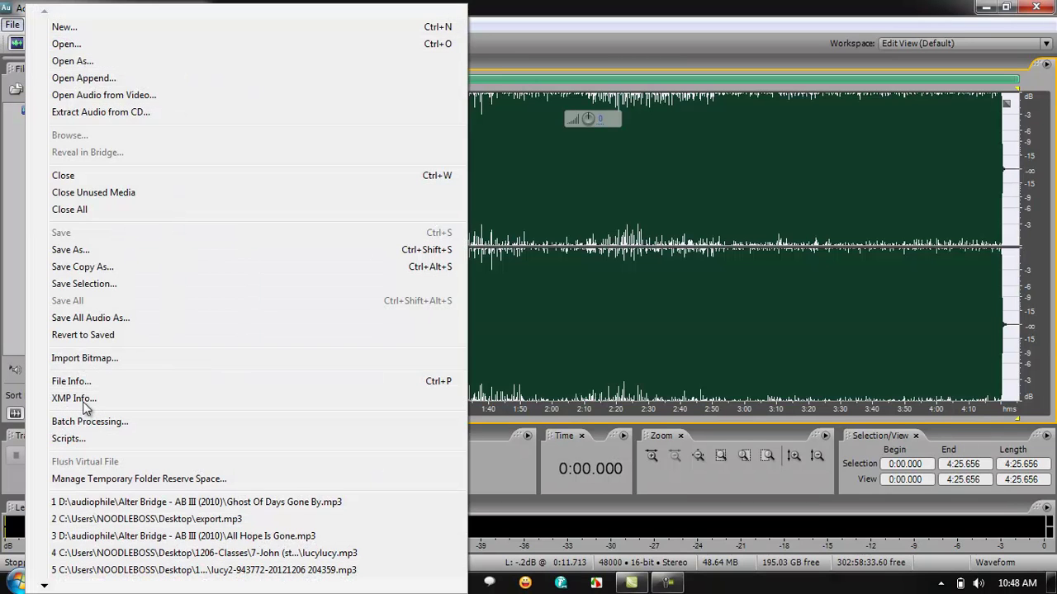
{"action": "left_click", "coordinate": [87, 255]}
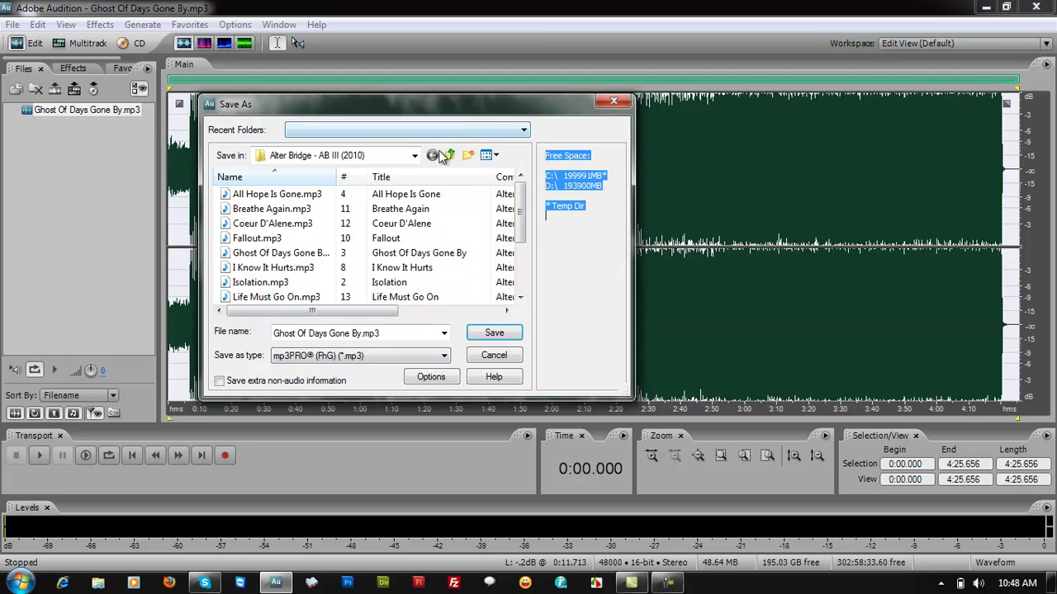
- Set the save location to Desktop and the file name to export32bit
{"action": "left_click", "coordinate": [412, 155]}
{"action": "left_click", "coordinate": [291, 172]}
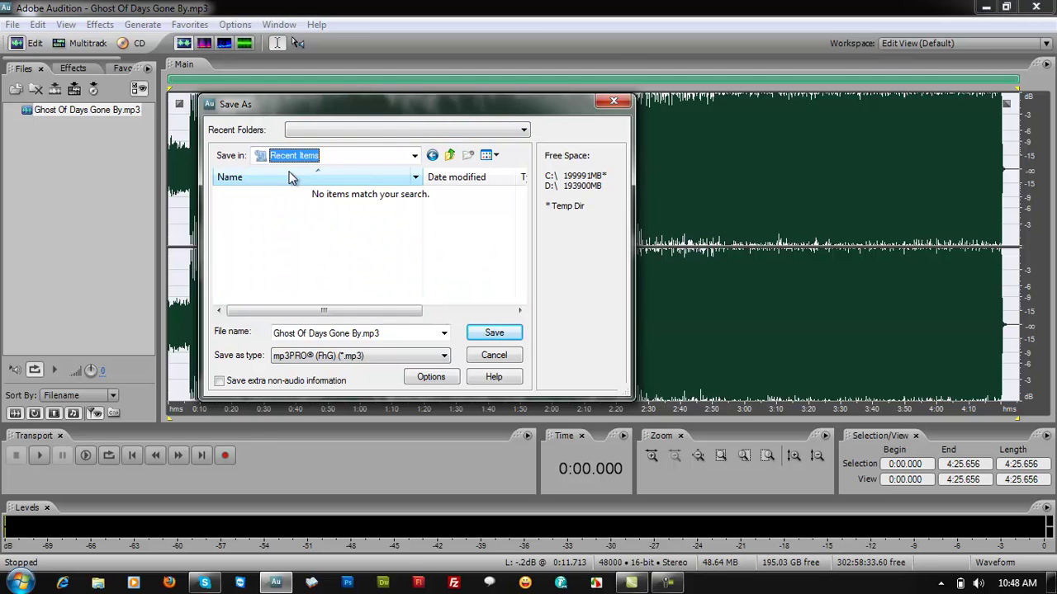
{"action": "left_click", "coordinate": [289, 156]}
{"action": "left_click", "coordinate": [281, 183]}
{"action": "left_click", "coordinate": [387, 335]}
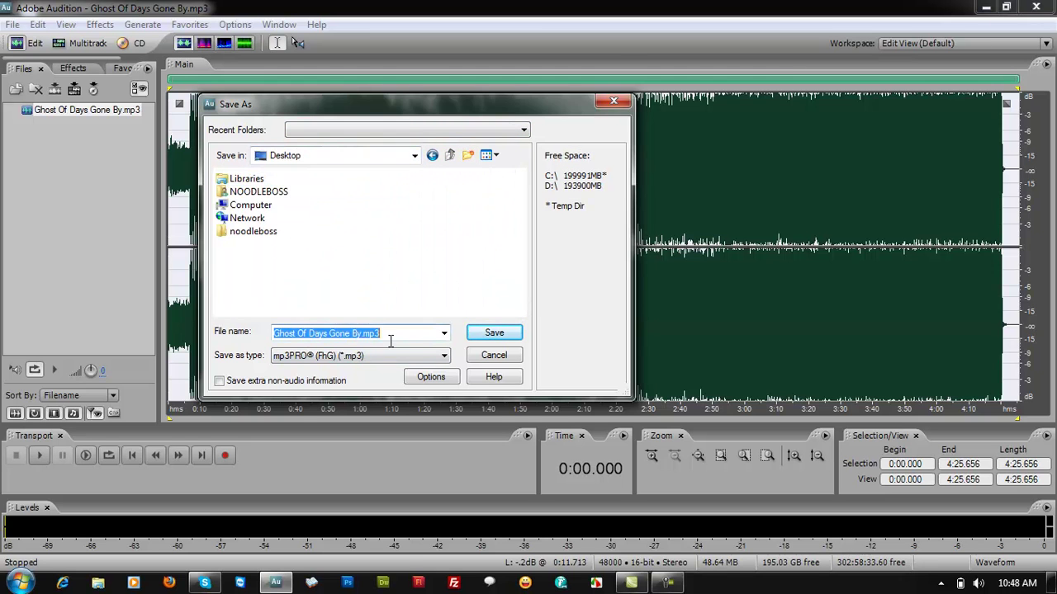
{"action": "left_click", "coordinate": [361, 335]}
{"action": "left_click_drag", "start_coordinate": [361, 335], "coordinate": [219, 339]}
{"action": "type", "text": "export"}
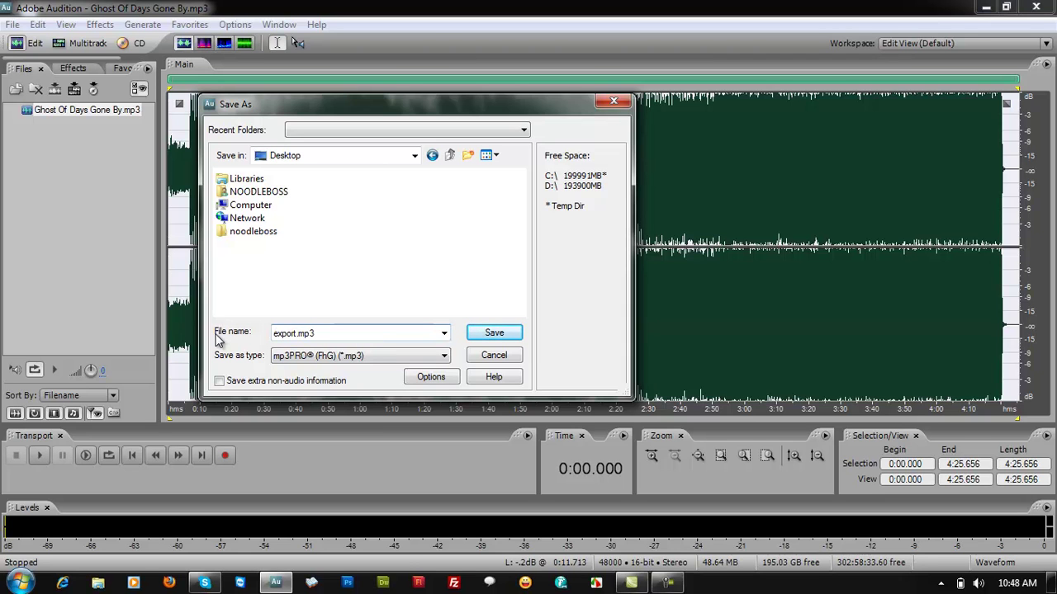
{"action": "type", "text": "32bit"}
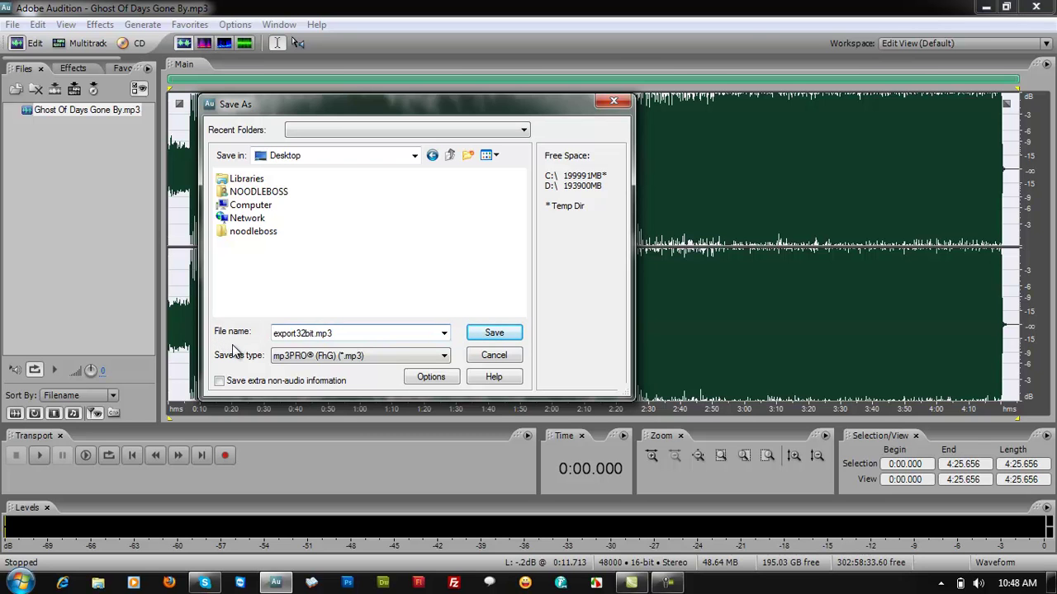
{"action": "left_click_drag", "start_coordinate": [393, 112], "coordinate": [454, 132]}
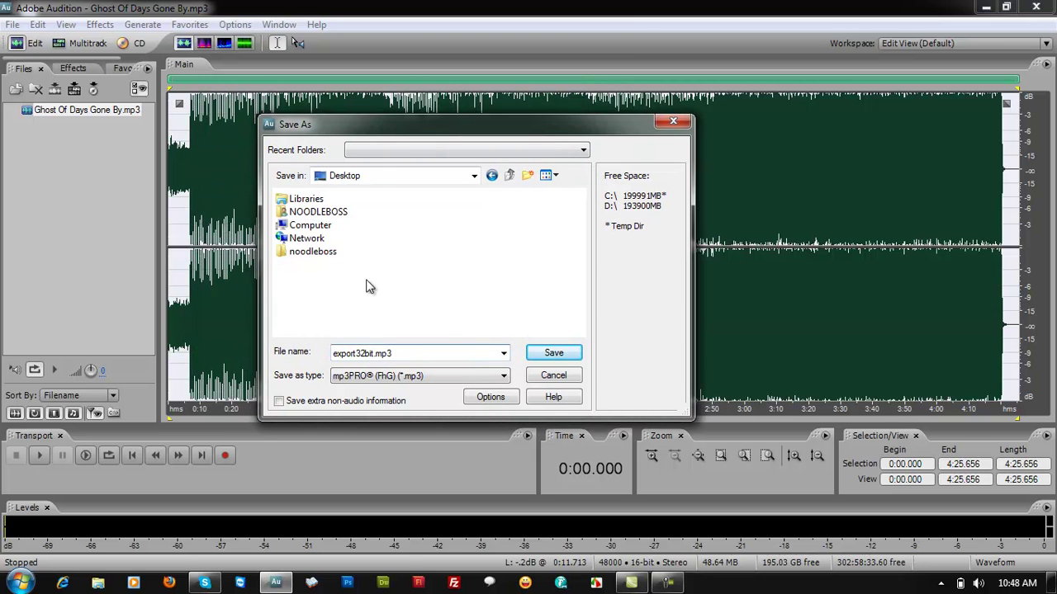
- Open the MP3 encoder Options, leaving Convert to Mono unchecked
{"action": "left_click", "coordinate": [490, 398]}
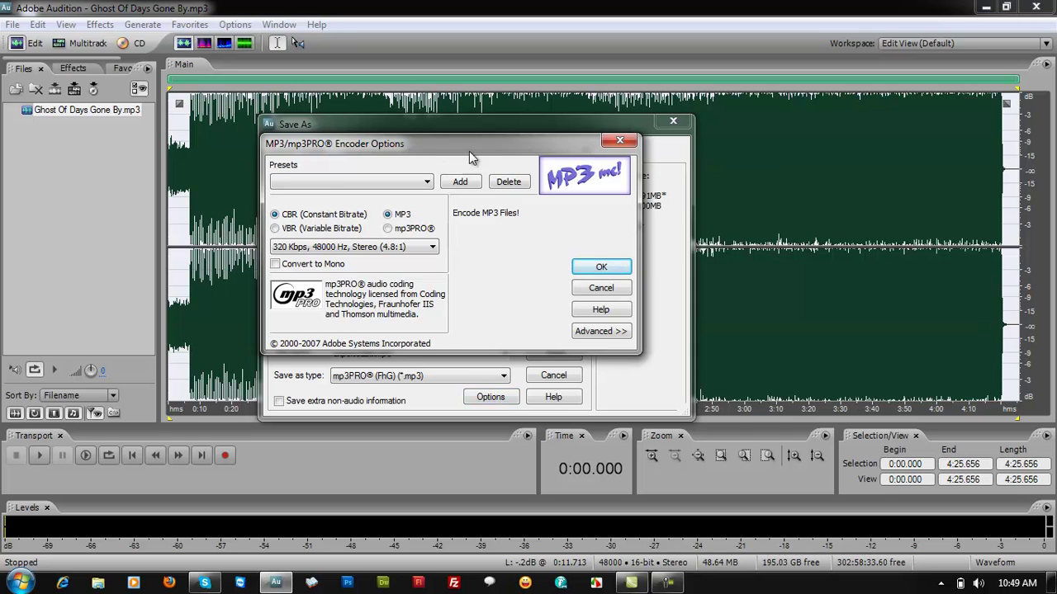
{"action": "left_click_drag", "start_coordinate": [468, 151], "coordinate": [585, 182]}
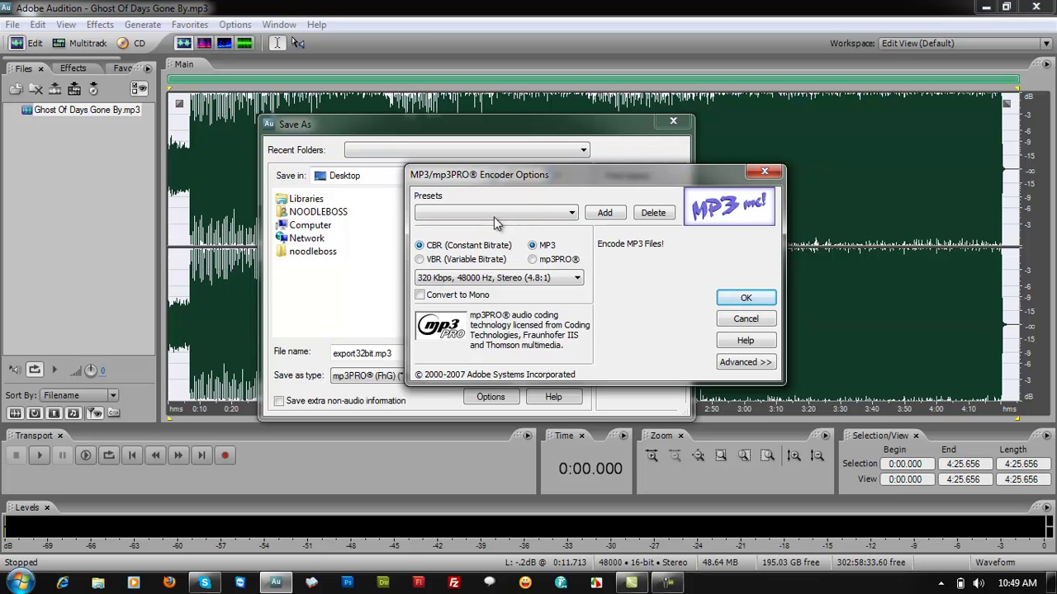
{"action": "left_click_drag", "start_coordinate": [541, 178], "coordinate": [560, 184]}
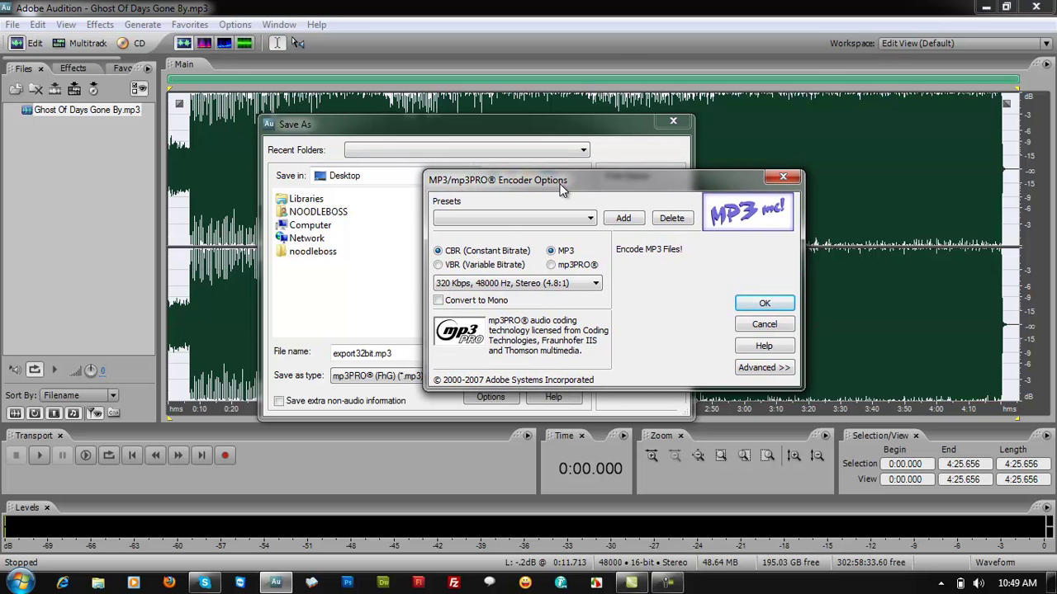
{"action": "mouse_move", "coordinate": [560, 190]}
{"action": "left_mouse_down"}
{"action": "mouse_move", "coordinate": [546, 188]}
{"action": "mouse_move", "coordinate": [553, 199]}
{"action": "mouse_move", "coordinate": [560, 190]}
{"action": "left_mouse_up"}
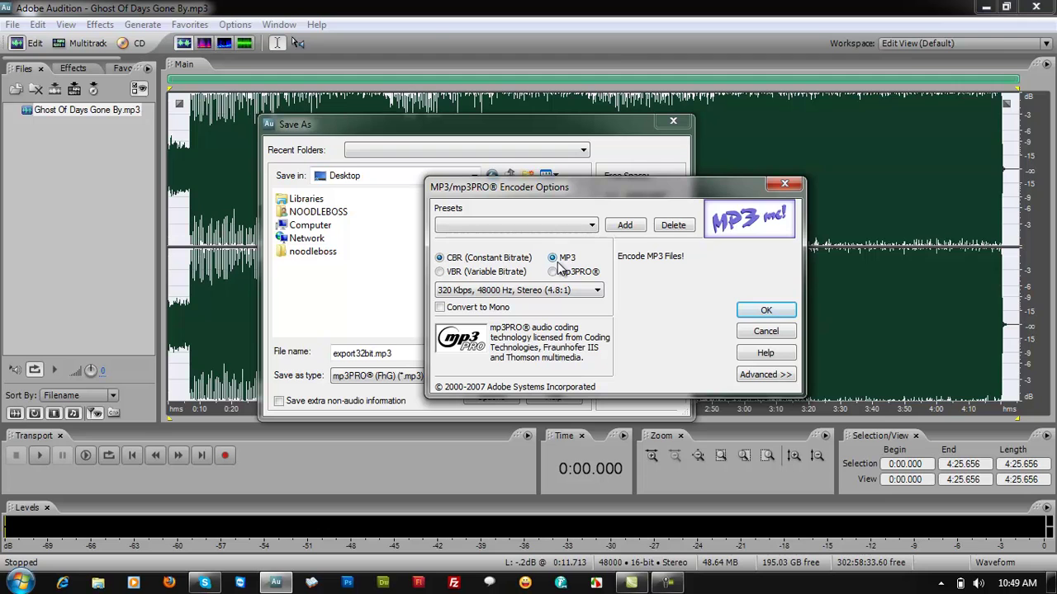
{"action": "left_click", "coordinate": [463, 294]}
{"action": "left_click", "coordinate": [440, 307]}
{"action": "left_click", "coordinate": [440, 308]}
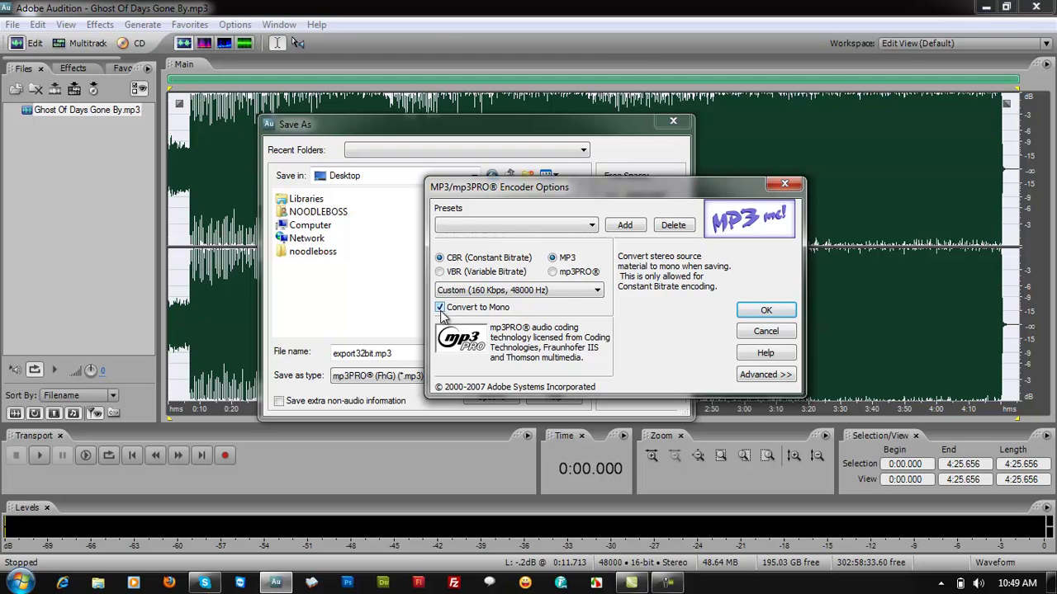
{"action": "left_click", "coordinate": [440, 308]}
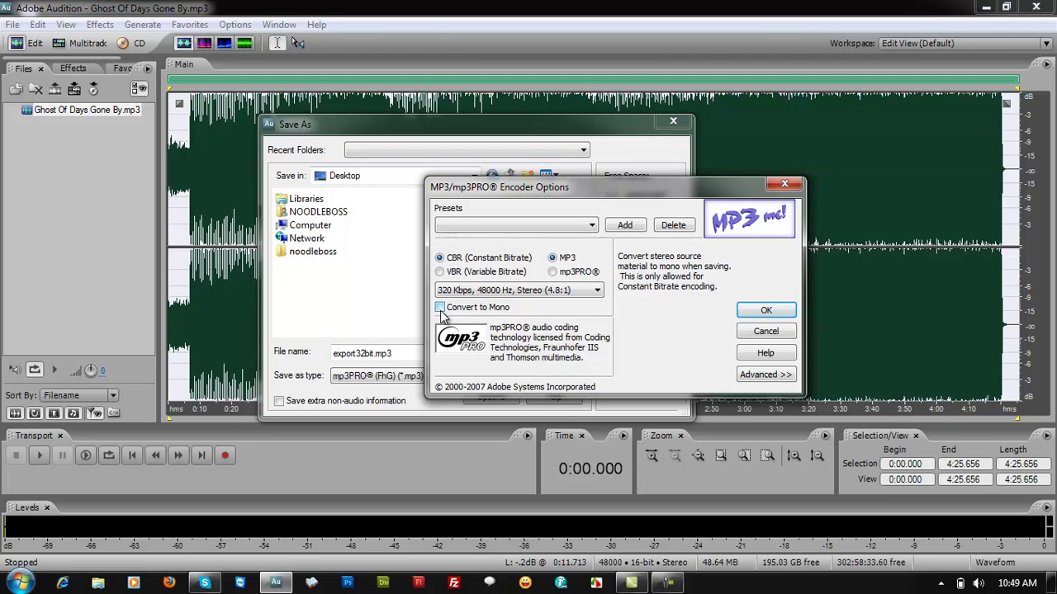
- Choose the 32 Kbps, 11025 Hz stereo CBR bitrate and confirm the encoder settings
{"action": "left_click", "coordinate": [504, 291]}
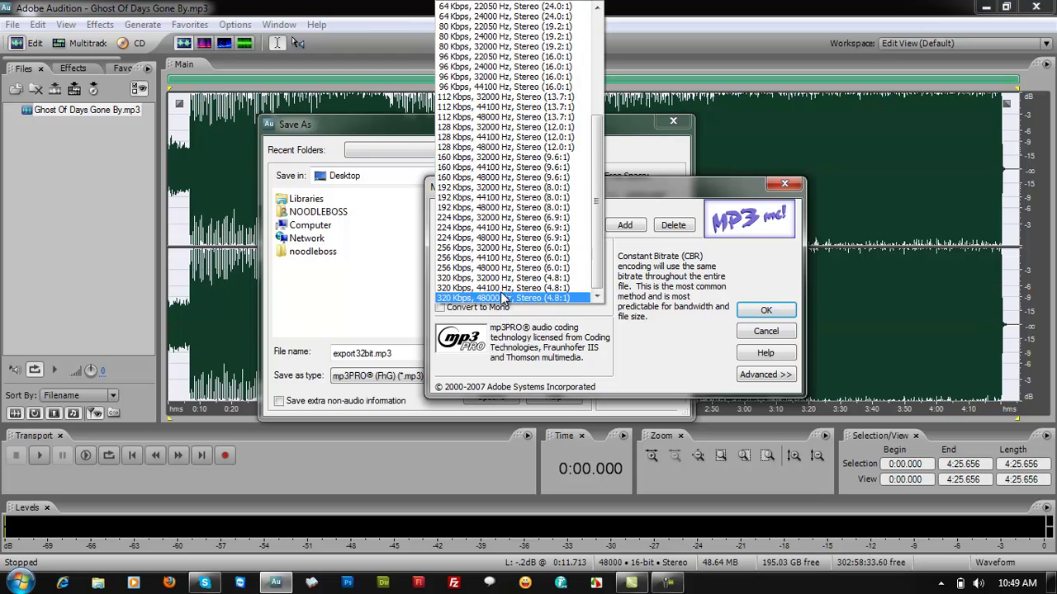
{"action": "left_click_drag", "start_coordinate": [598, 169], "coordinate": [596, 46]}
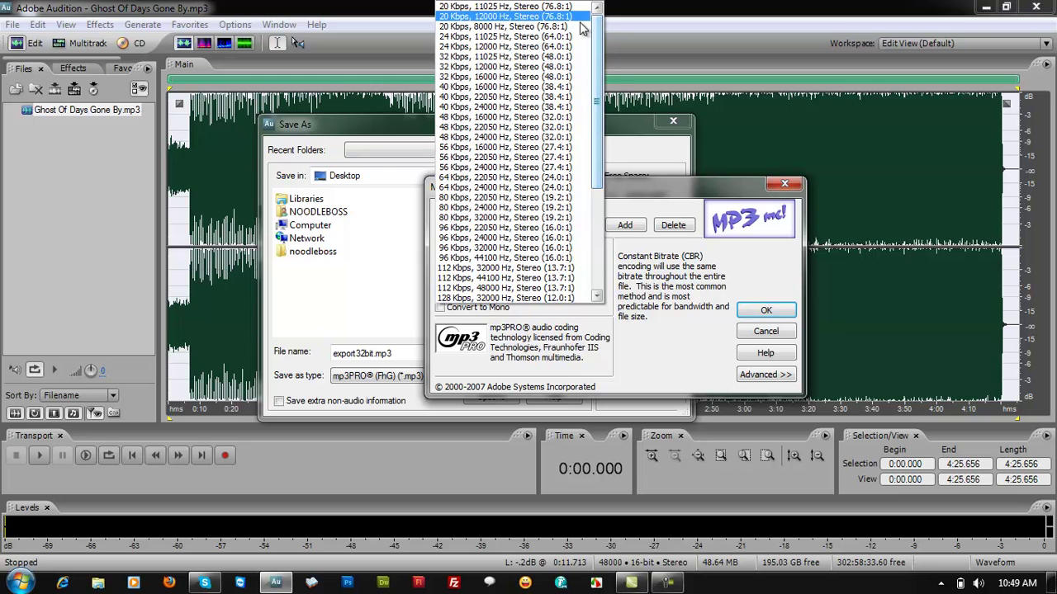
{"action": "left_click_drag", "start_coordinate": [601, 54], "coordinate": [603, 154]}
{"action": "left_click_drag", "start_coordinate": [594, 256], "coordinate": [591, 153]}
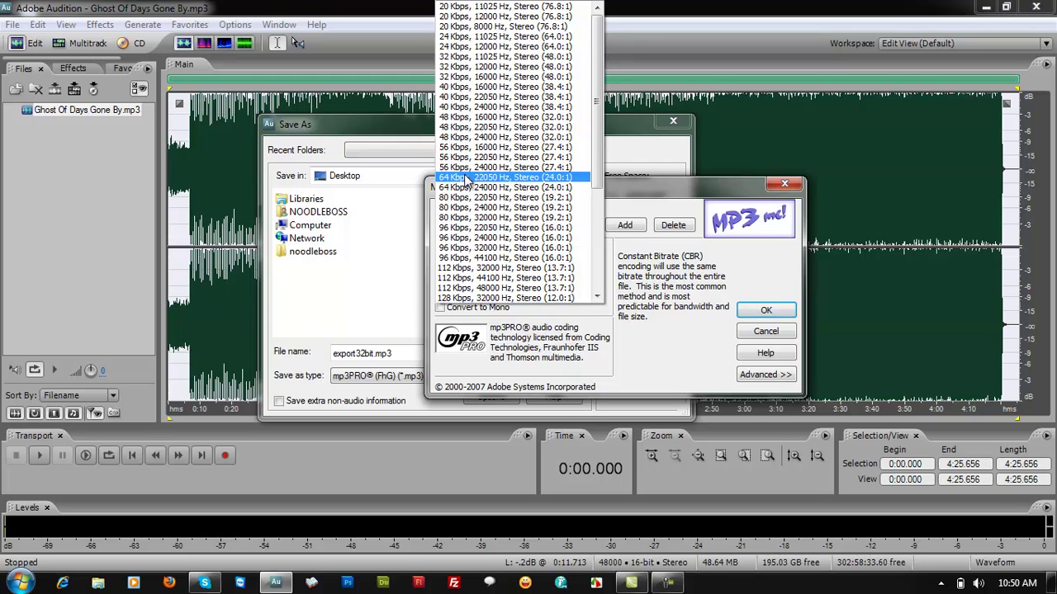
{"action": "left_click", "coordinate": [472, 57]}
{"action": "left_click_drag", "start_coordinate": [555, 185], "coordinate": [506, 154]}
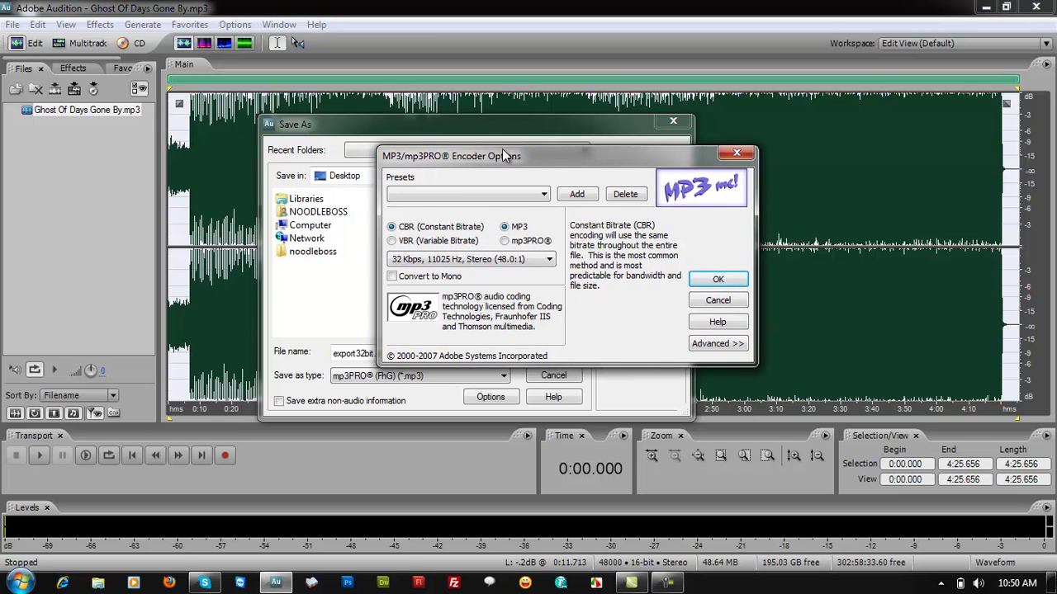
{"action": "left_click_drag", "start_coordinate": [507, 155], "coordinate": [492, 136]}
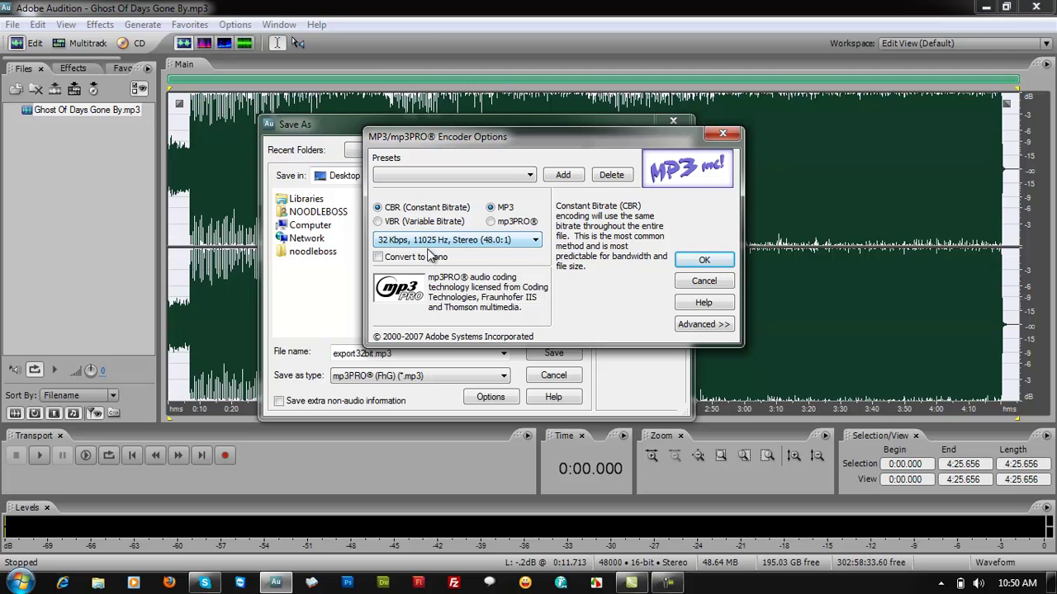
{"action": "left_click", "coordinate": [701, 261]}
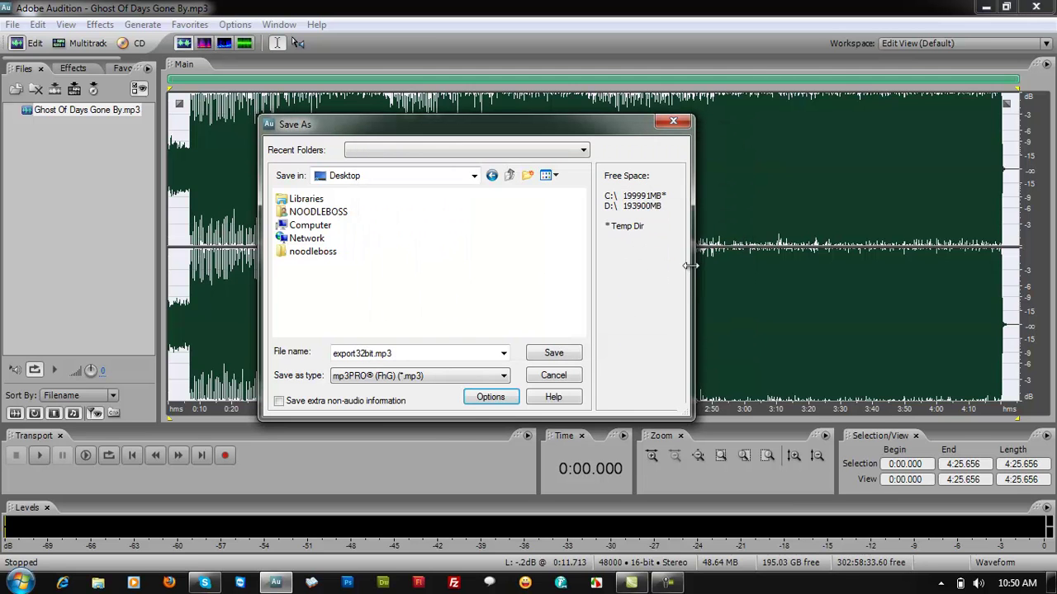
- Recheck the 32 Kbps encoder options and save the song as export32bit.mp3
{"action": "left_click", "coordinate": [489, 398]}
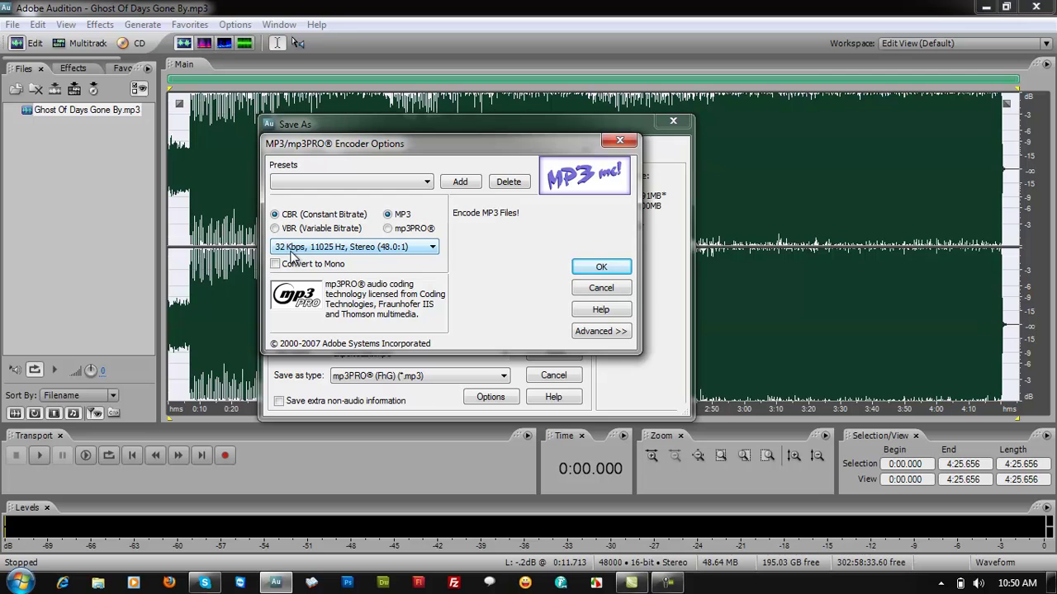
{"action": "left_click", "coordinate": [596, 266]}
{"action": "left_click", "coordinate": [554, 353]}
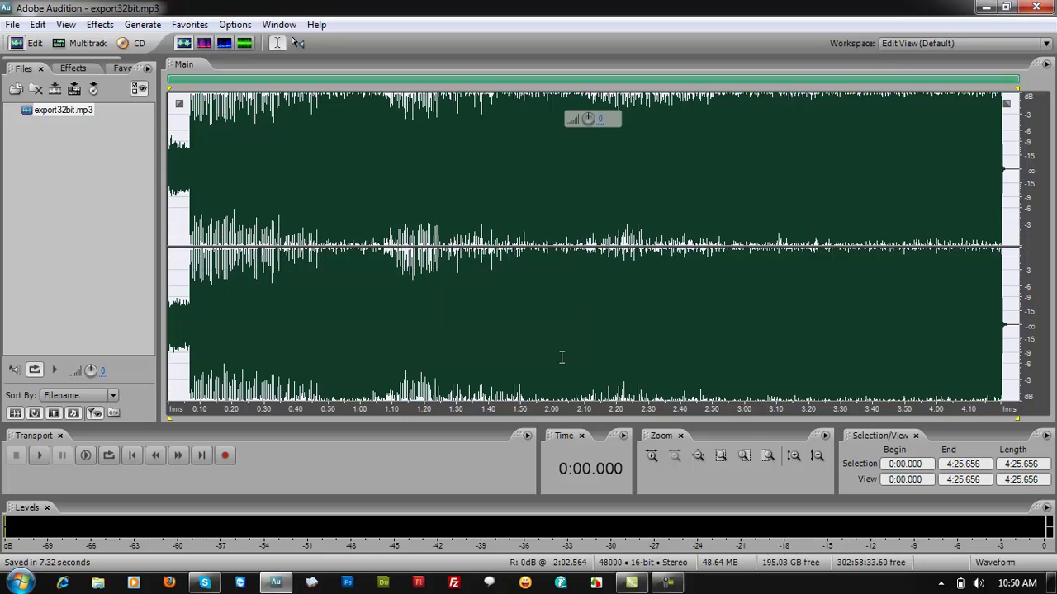
- Quit Audition without saving the session and browse to the Alter Bridge - AB III (2010) folder
{"action": "left_click", "coordinate": [1036, 7]}
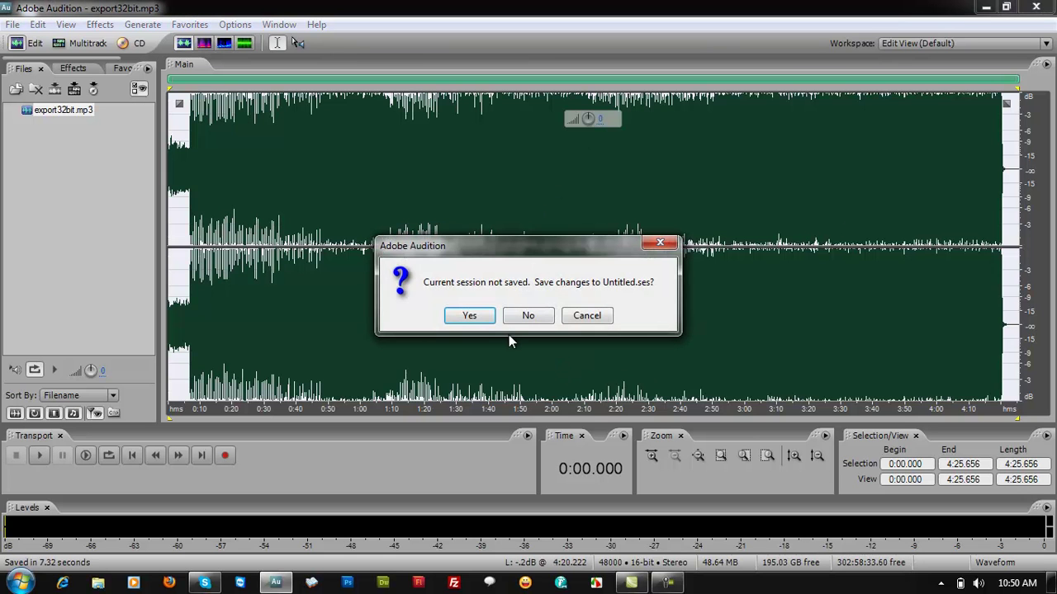
{"action": "left_click", "coordinate": [527, 317]}
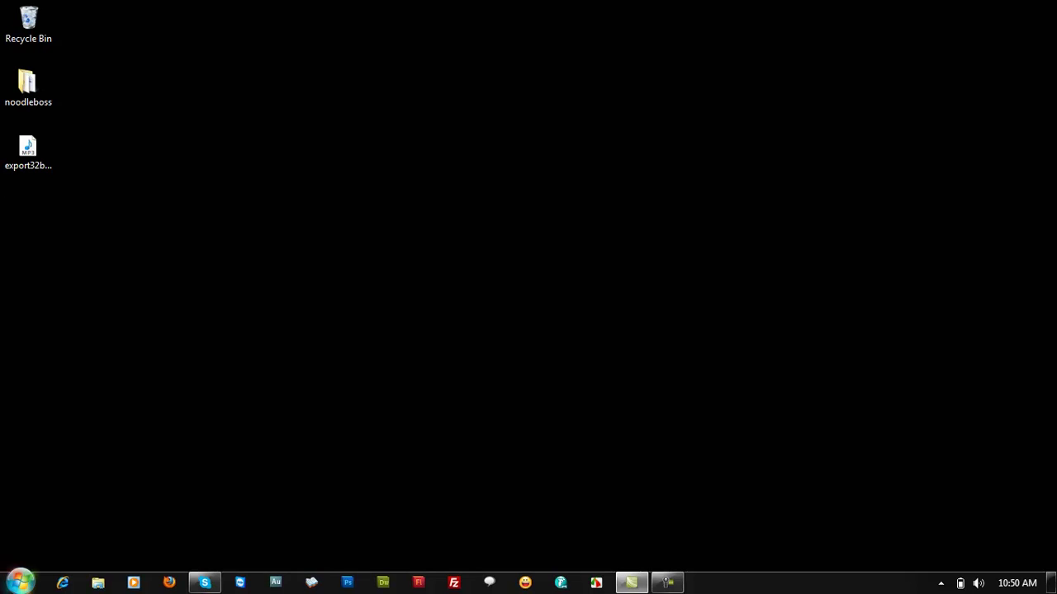
{"action": "left_click", "coordinate": [20, 583]}
{"action": "left_click", "coordinate": [271, 382]}
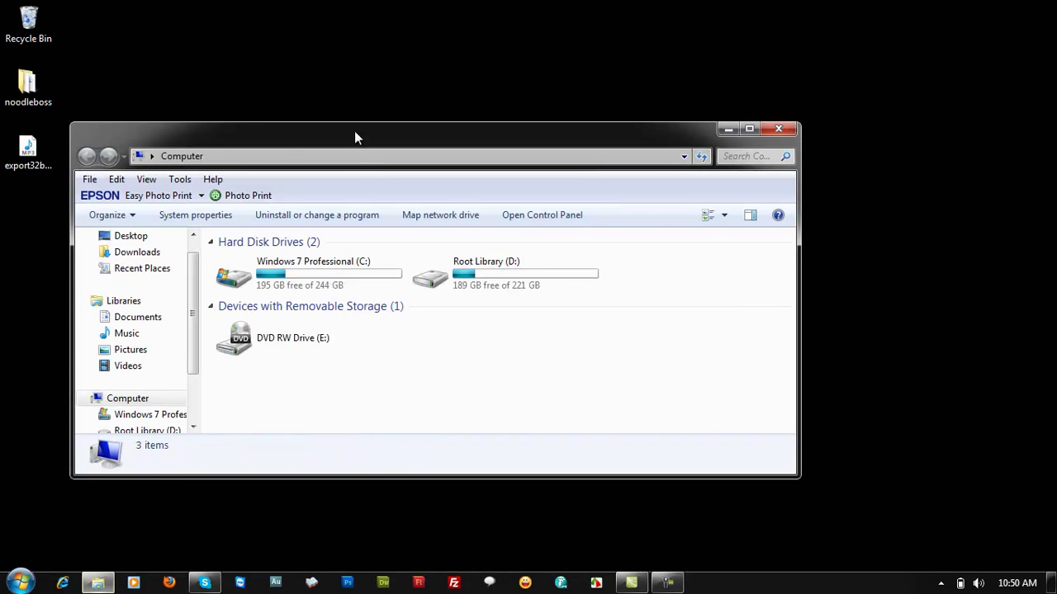
{"action": "left_click_drag", "start_coordinate": [354, 130], "coordinate": [497, 118]}
{"action": "double_click", "coordinate": [611, 247]}
{"action": "double_click", "coordinate": [381, 241]}
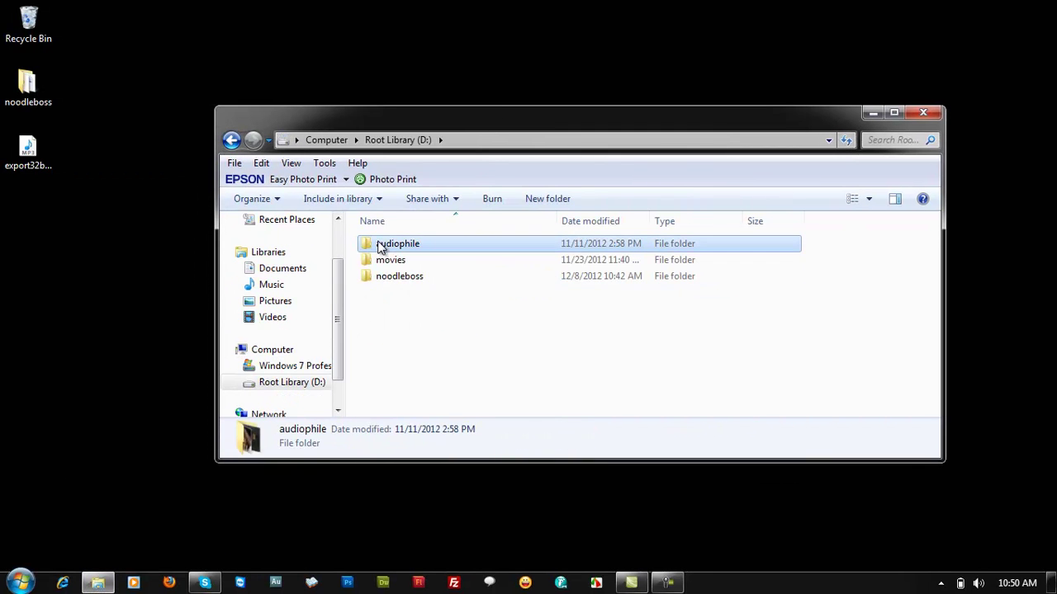
{"action": "double_click", "coordinate": [388, 243]}
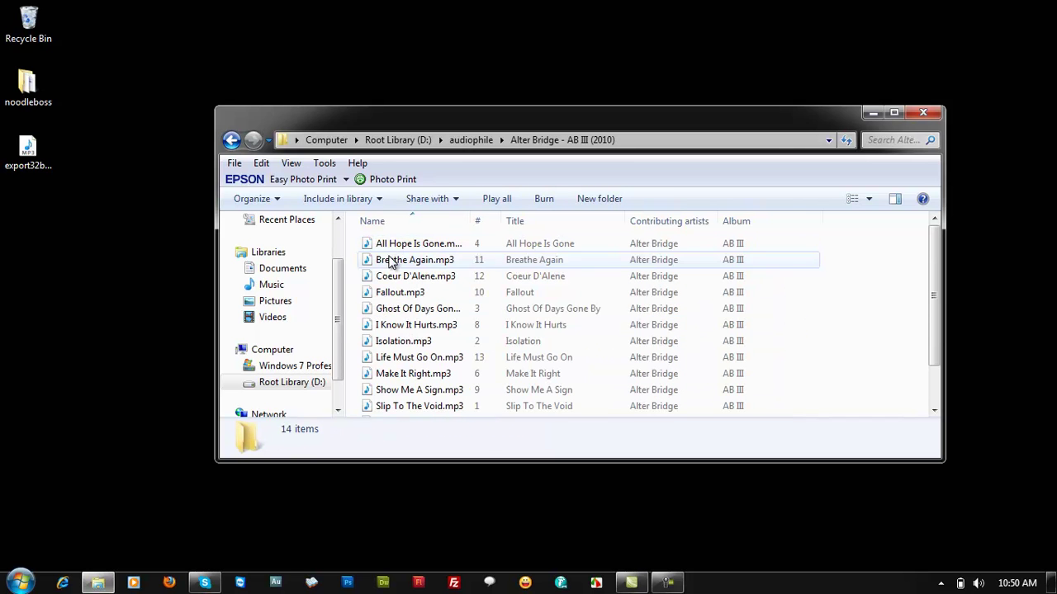
- Copy Ghost Of Days Gone By.mp3 to the desktop and place it beside export32bit.mp3 mid-desktop
{"action": "left_click_drag", "start_coordinate": [389, 312], "coordinate": [76, 270]}
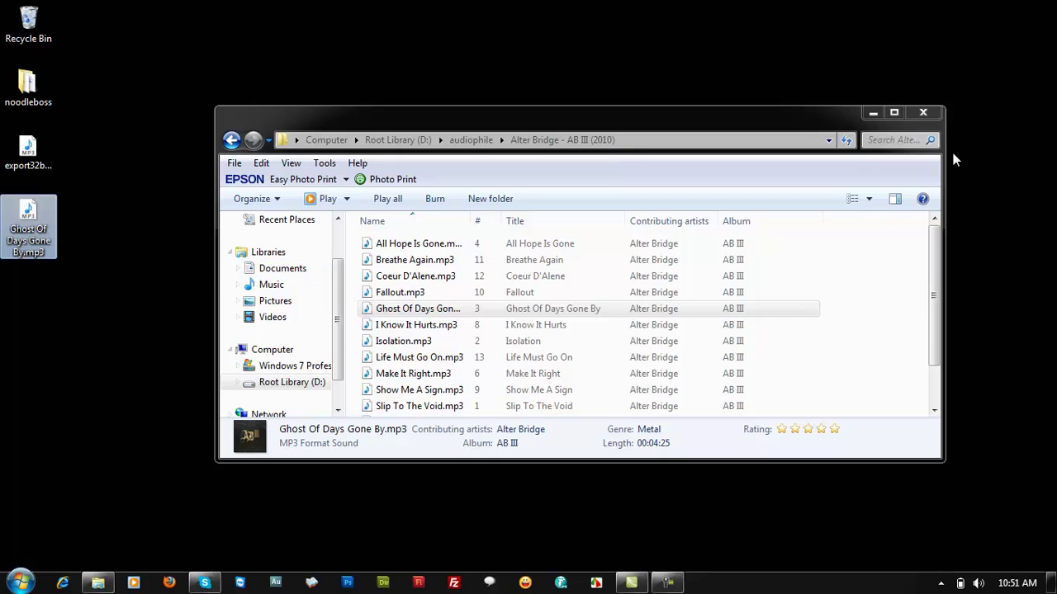
{"action": "left_click", "coordinate": [939, 116]}
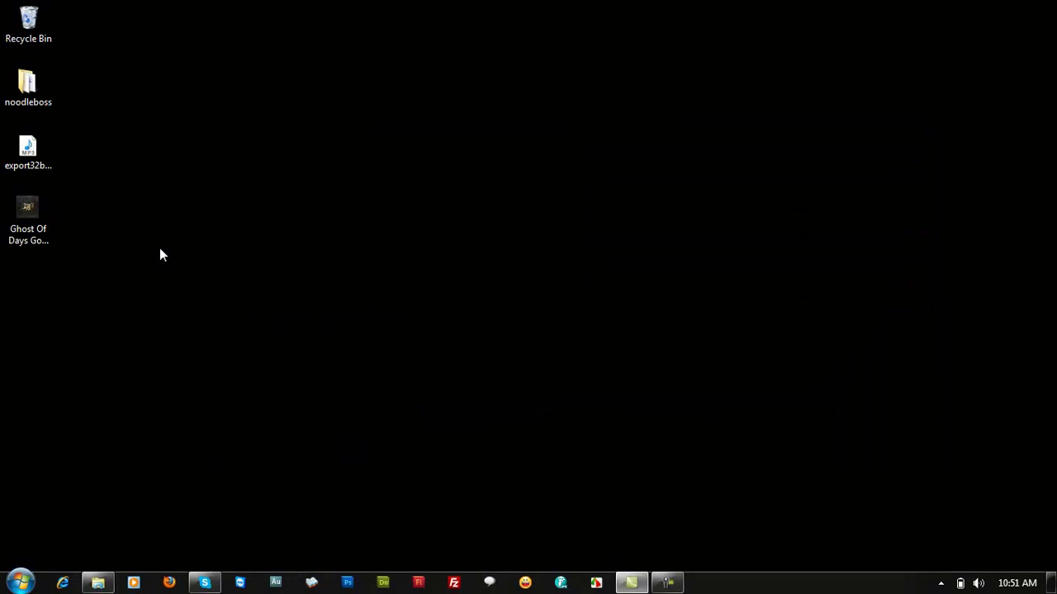
{"action": "left_click_drag", "start_coordinate": [40, 221], "coordinate": [330, 152]}
{"action": "left_click_drag", "start_coordinate": [7, 165], "coordinate": [553, 223]}
{"action": "left_click_drag", "start_coordinate": [321, 175], "coordinate": [455, 263]}
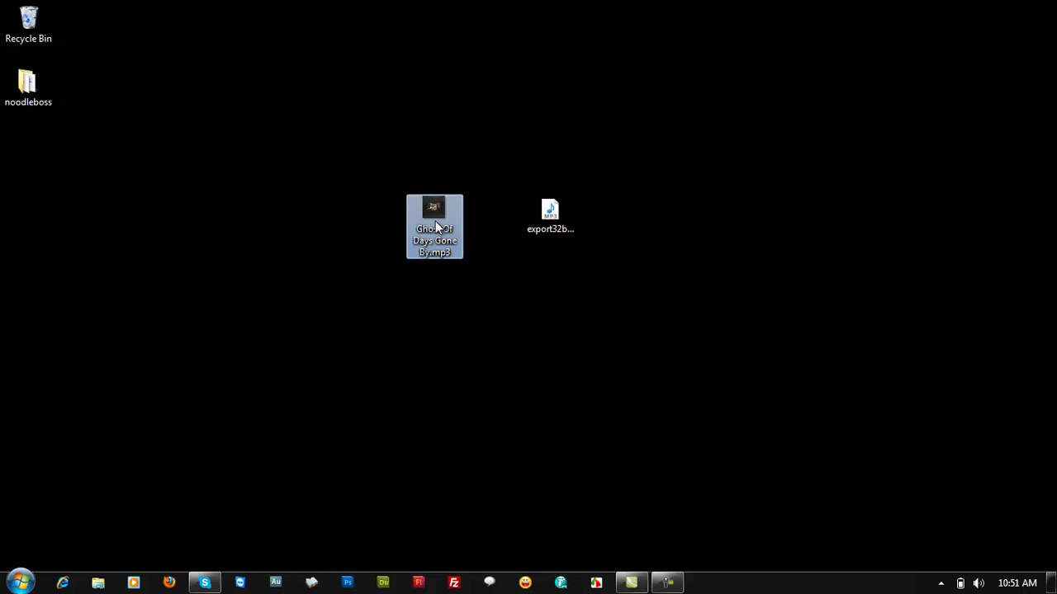
- Open the Desktop folder in Windows Explorer from the Documents library and enlarge the window
{"action": "right_click", "coordinate": [436, 227]}
{"action": "left_click", "coordinate": [239, 300]}
{"action": "key", "text": "super"}
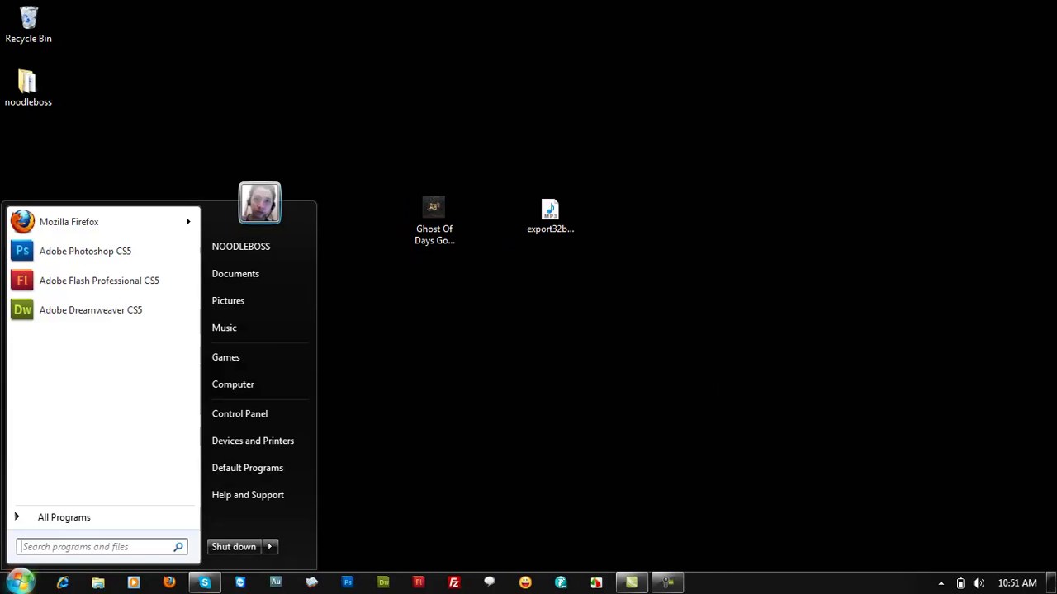
{"action": "left_click", "coordinate": [269, 282]}
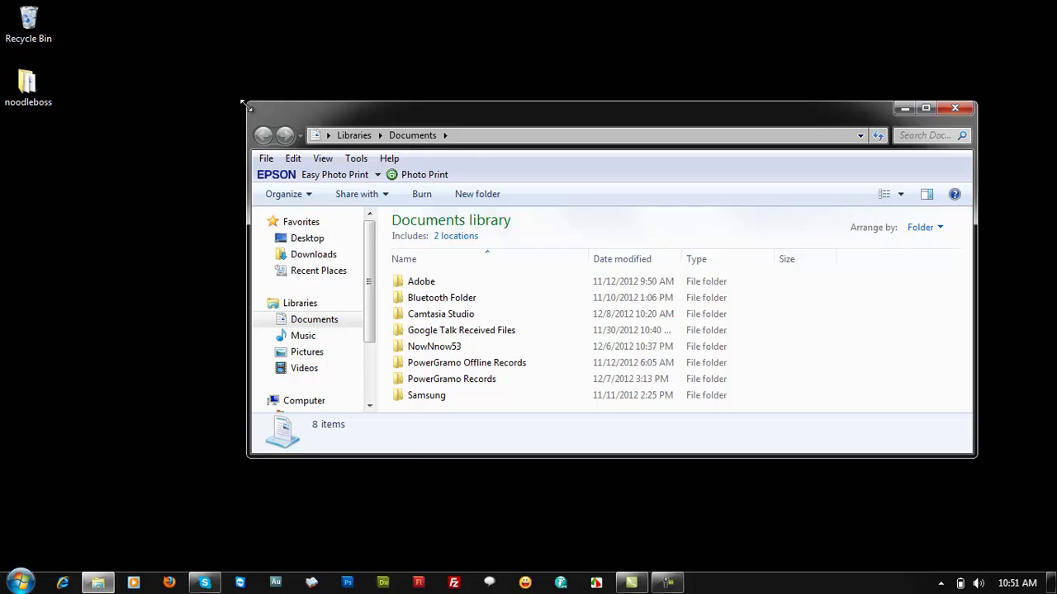
{"action": "left_click_drag", "start_coordinate": [244, 104], "coordinate": [455, 27]}
{"action": "left_click", "coordinate": [514, 166]}
{"action": "left_click_drag", "start_coordinate": [638, 37], "coordinate": [563, 82]}
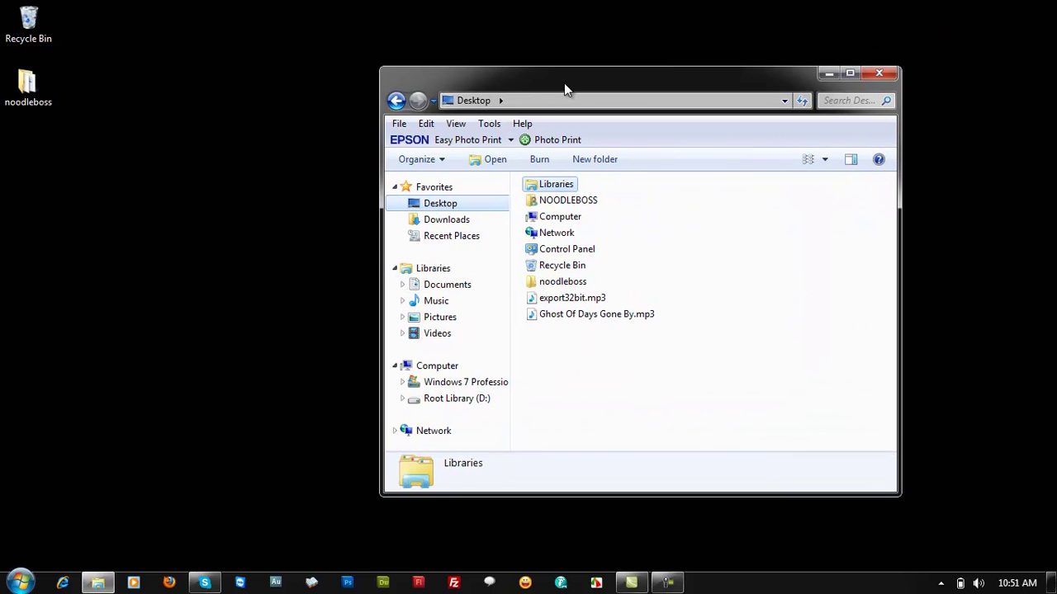
- Enlarge the details pane and widen the window to show export32bit.mp3 at 32 kbps, 1.01 MB
{"action": "left_click", "coordinate": [571, 299]}
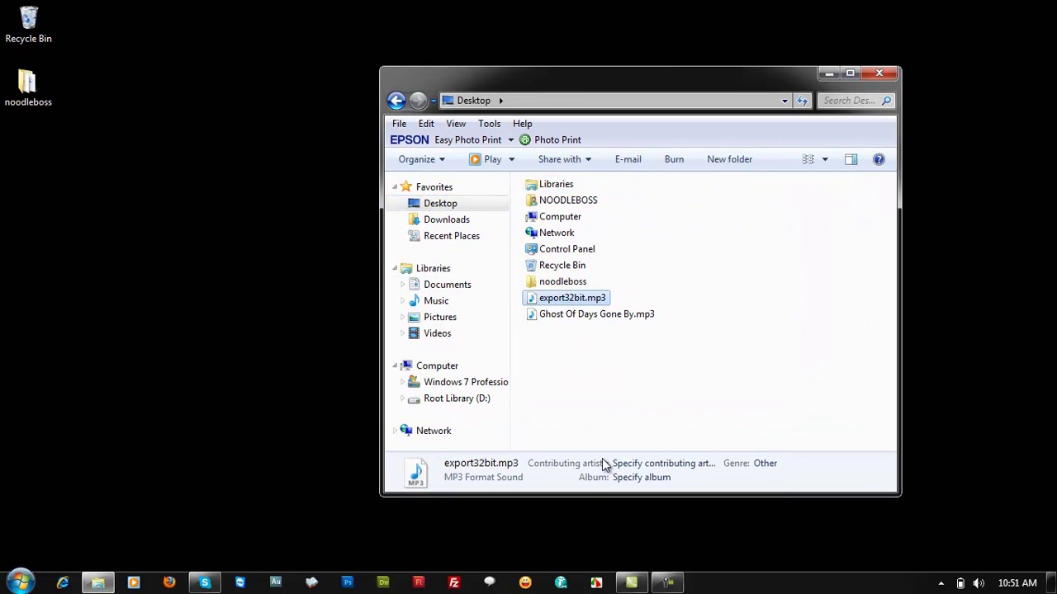
{"action": "left_click_drag", "start_coordinate": [603, 454], "coordinate": [610, 357]}
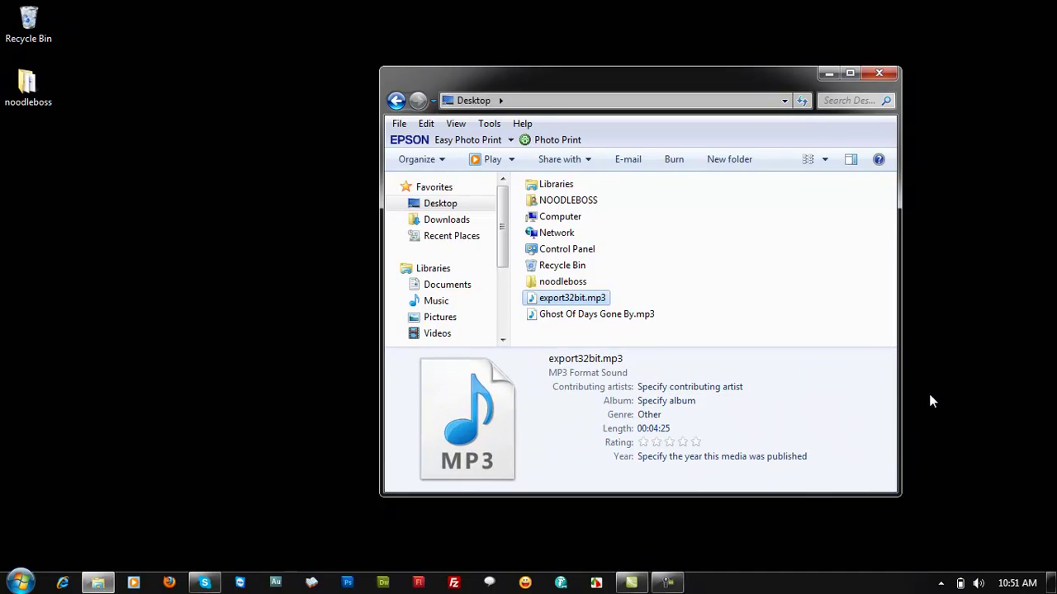
{"action": "left_click_drag", "start_coordinate": [379, 329], "coordinate": [140, 331]}
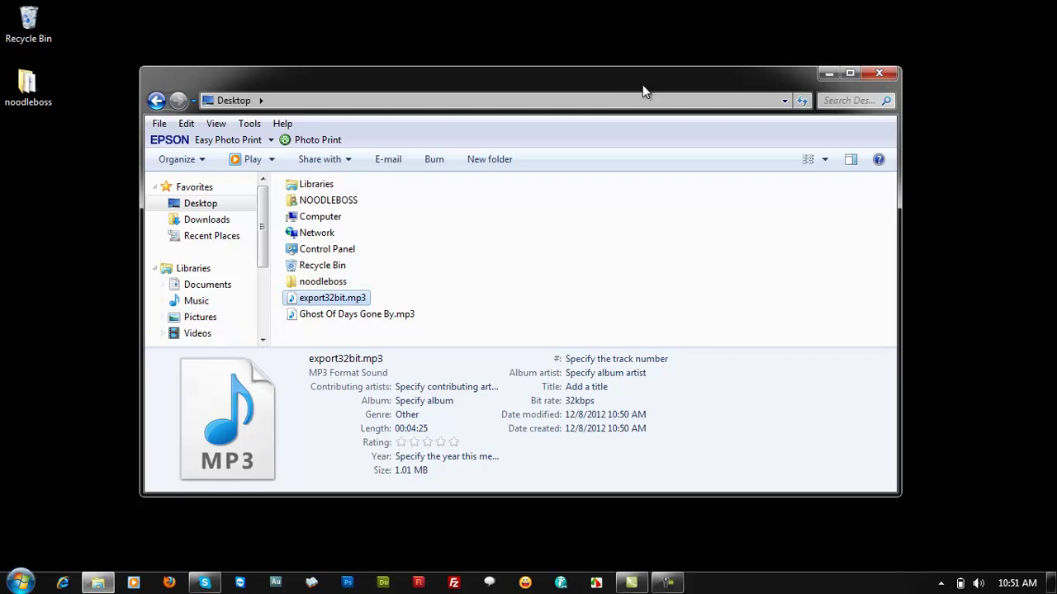
{"action": "mouse_move", "coordinate": [330, 88]}
{"action": "left_mouse_down"}
{"action": "mouse_move", "coordinate": [600, 47]}
{"action": "mouse_move", "coordinate": [331, 74]}
{"action": "left_mouse_up"}
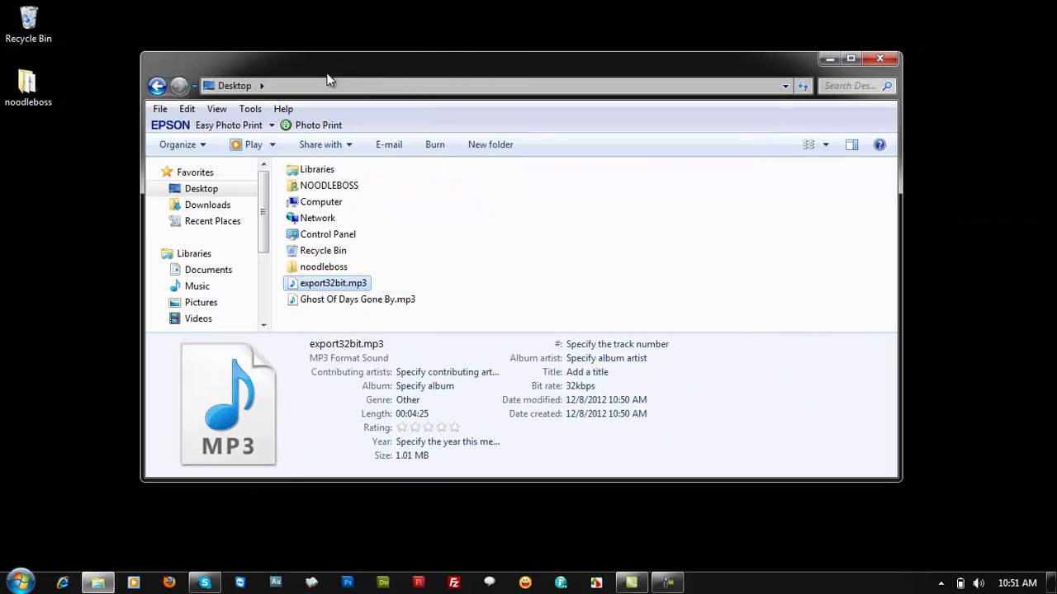
{"action": "left_click", "coordinate": [319, 283], "text": "ctrl"}
{"action": "left_click", "coordinate": [316, 285]}
- Compare with the original song's details: 320 kbps, 10.1 MB
{"action": "left_click", "coordinate": [319, 302]}
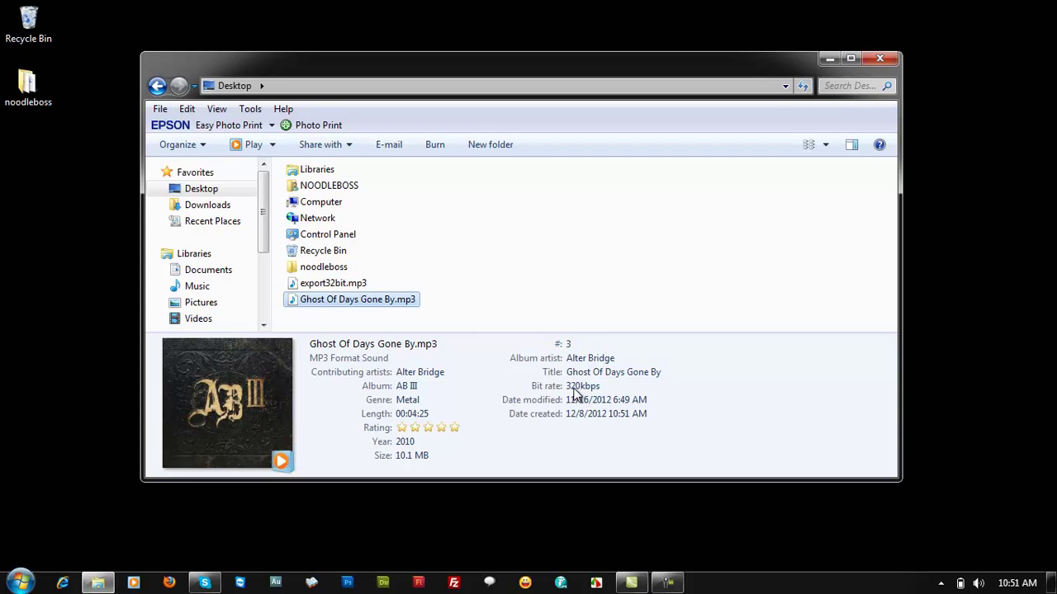
{"action": "left_click", "coordinate": [453, 283]}
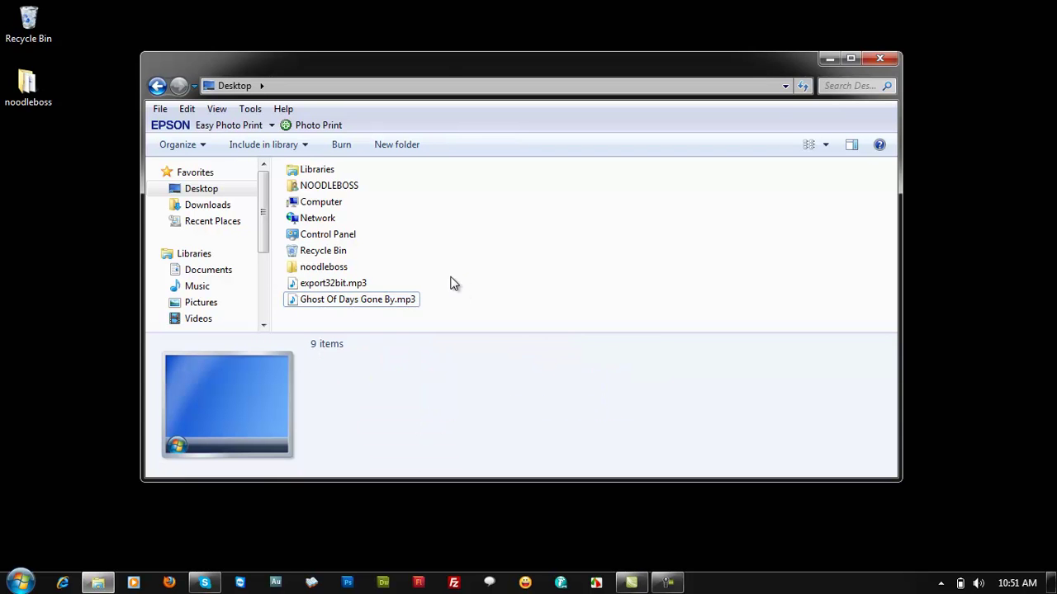
{"action": "left_click_drag", "start_coordinate": [441, 63], "coordinate": [563, 78]}
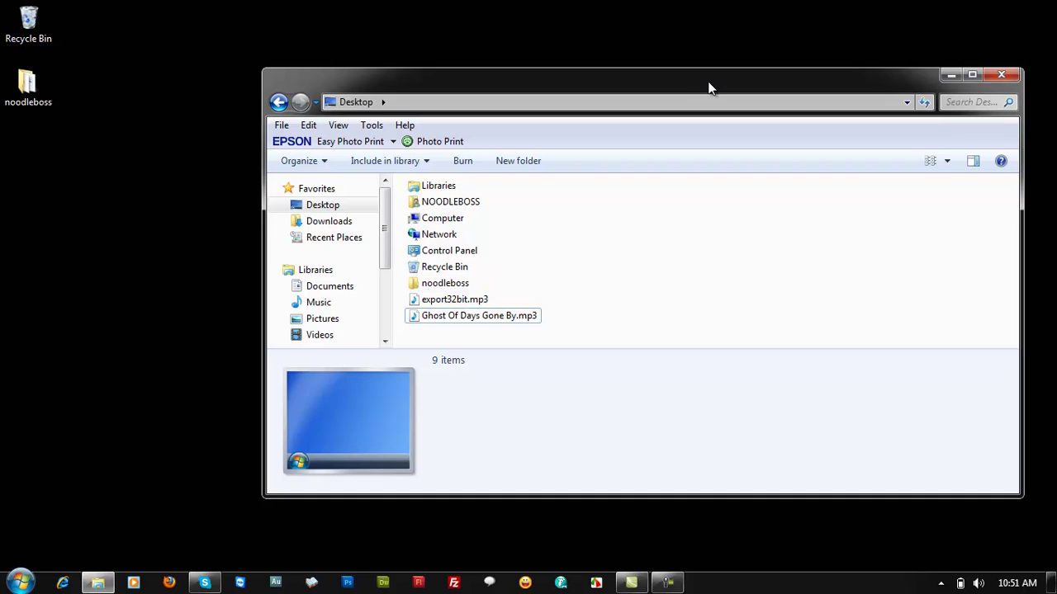
{"action": "left_click_drag", "start_coordinate": [709, 88], "coordinate": [674, 76]}
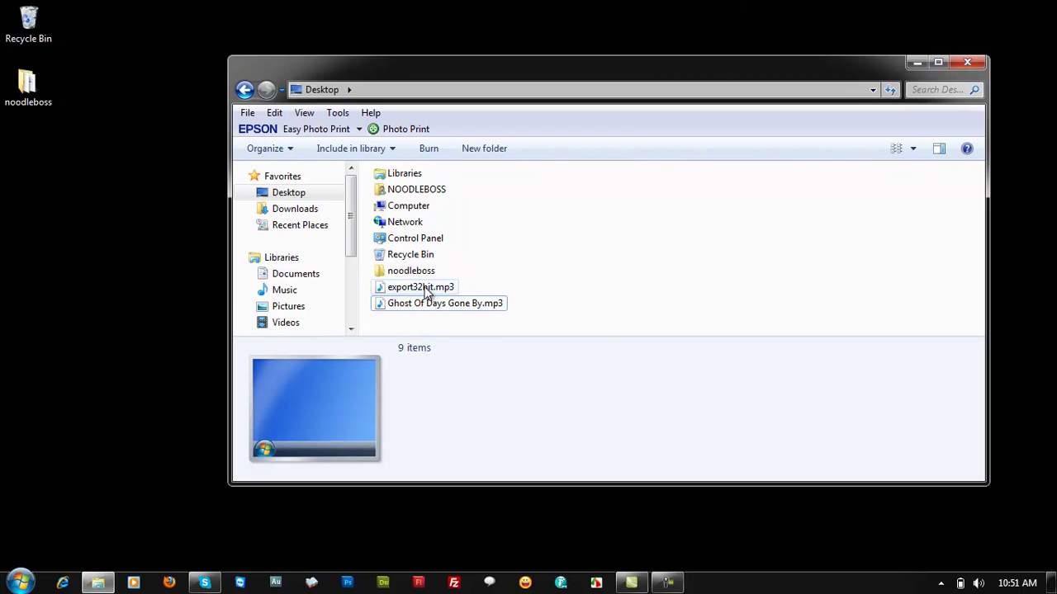
{"action": "mouse_move", "coordinate": [426, 294]}
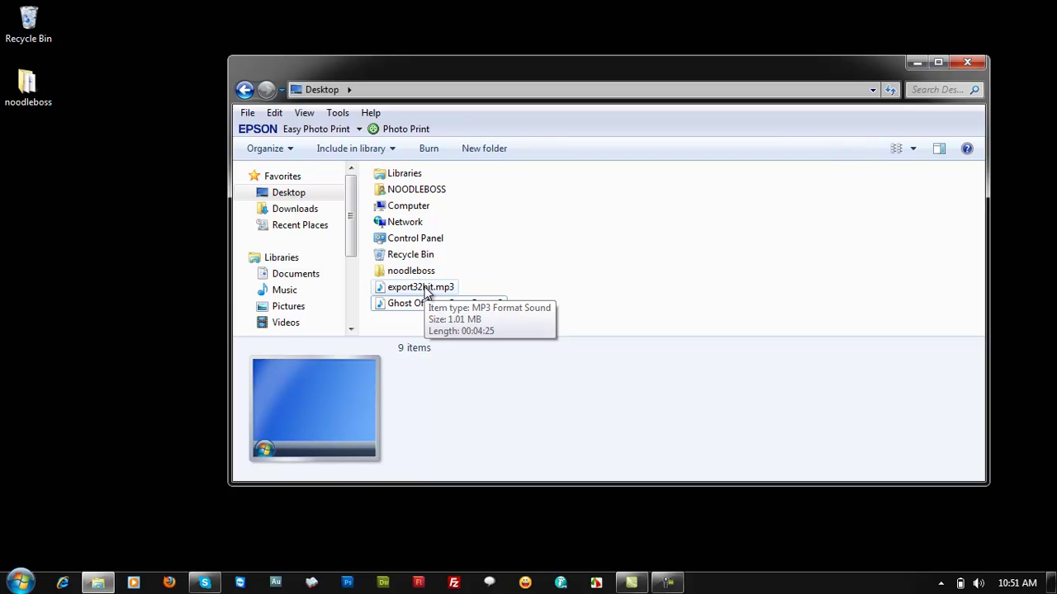
- Play export32bit.mp3 in Windows Media Player, skipping ahead through the track, then close it
{"action": "double_click", "coordinate": [426, 293]}
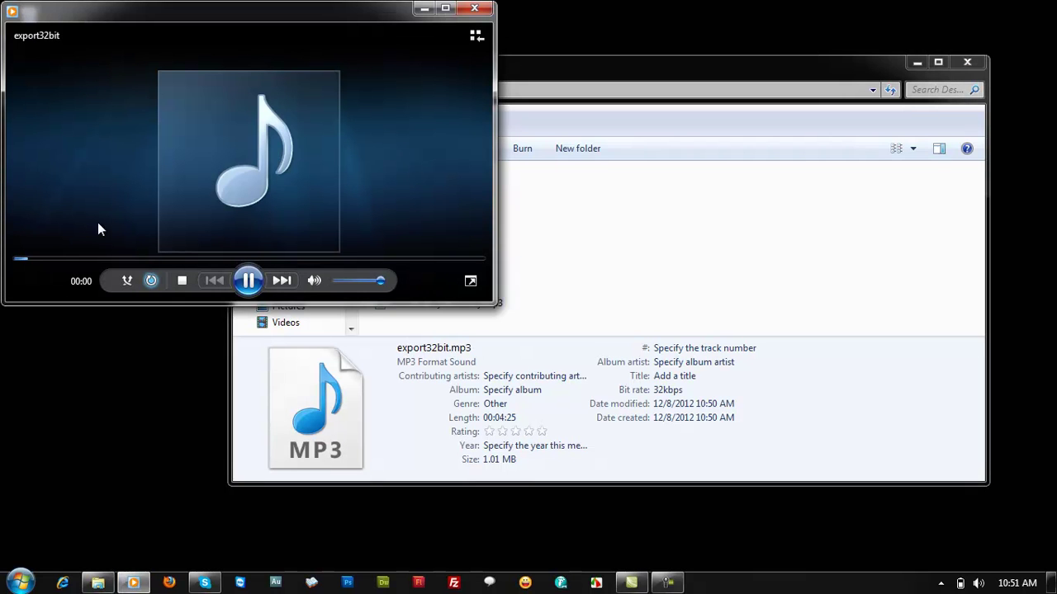
{"action": "left_click", "coordinate": [51, 261]}
{"action": "left_click", "coordinate": [83, 260]}
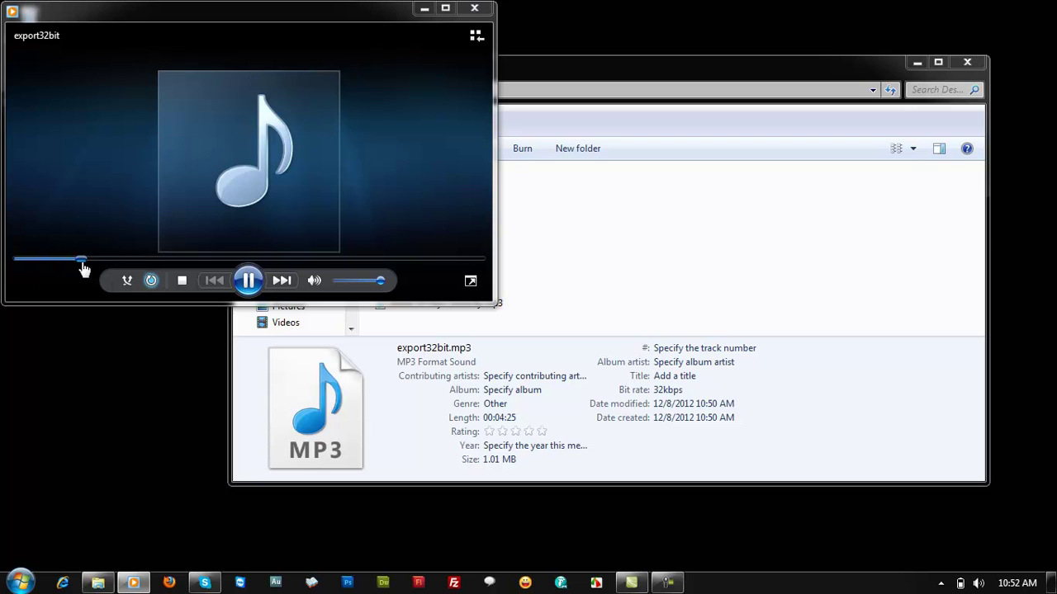
{"action": "left_click", "coordinate": [475, 9]}
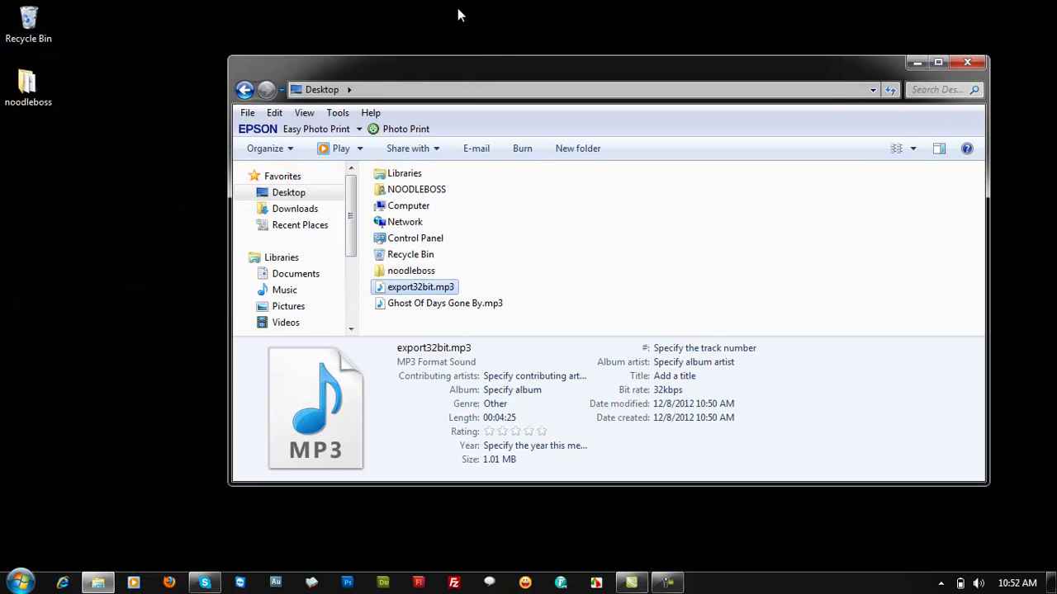
- Play the original Ghost Of Days Gone By.mp3 for comparison, then close the player
{"action": "left_click_drag", "start_coordinate": [459, 74], "coordinate": [542, 63]}
{"action": "double_click", "coordinate": [532, 295]}
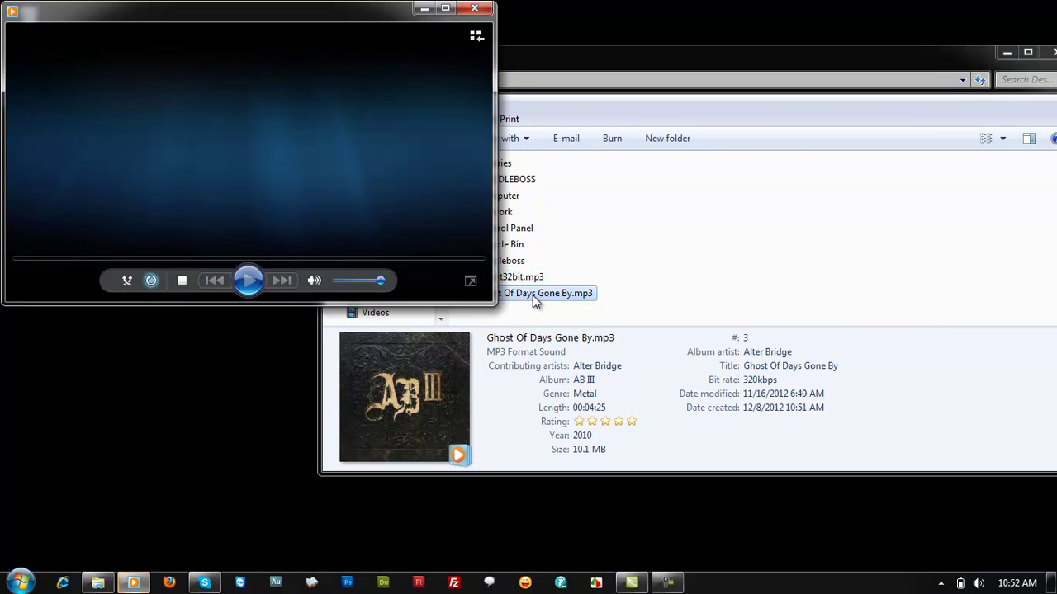
{"action": "left_click", "coordinate": [487, 11]}
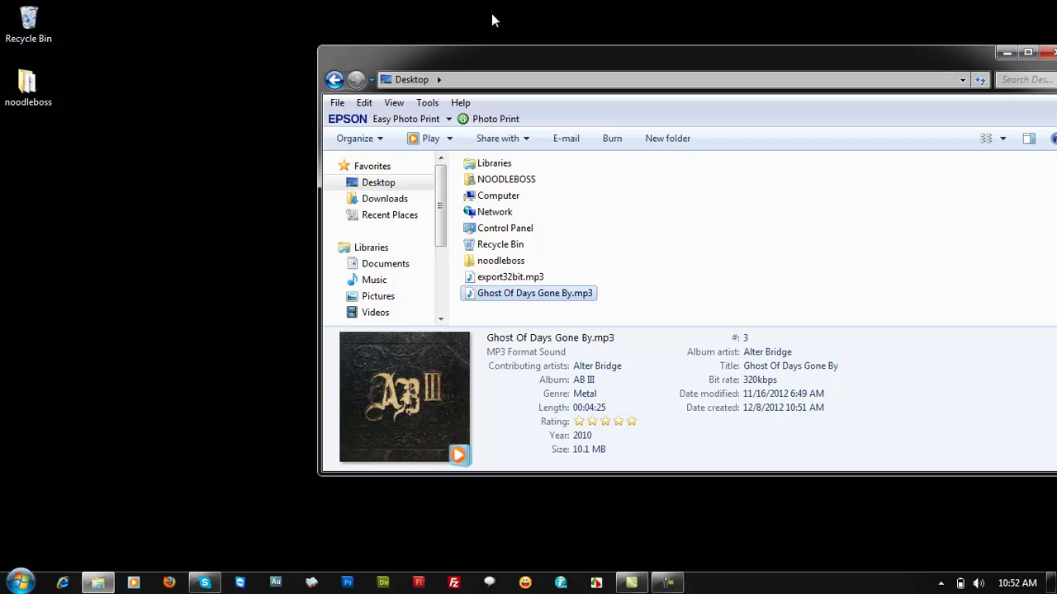
- Move the Explorer window aside to uncover the desktop icons, then close it
{"action": "left_click_drag", "start_coordinate": [525, 58], "coordinate": [367, 67]}
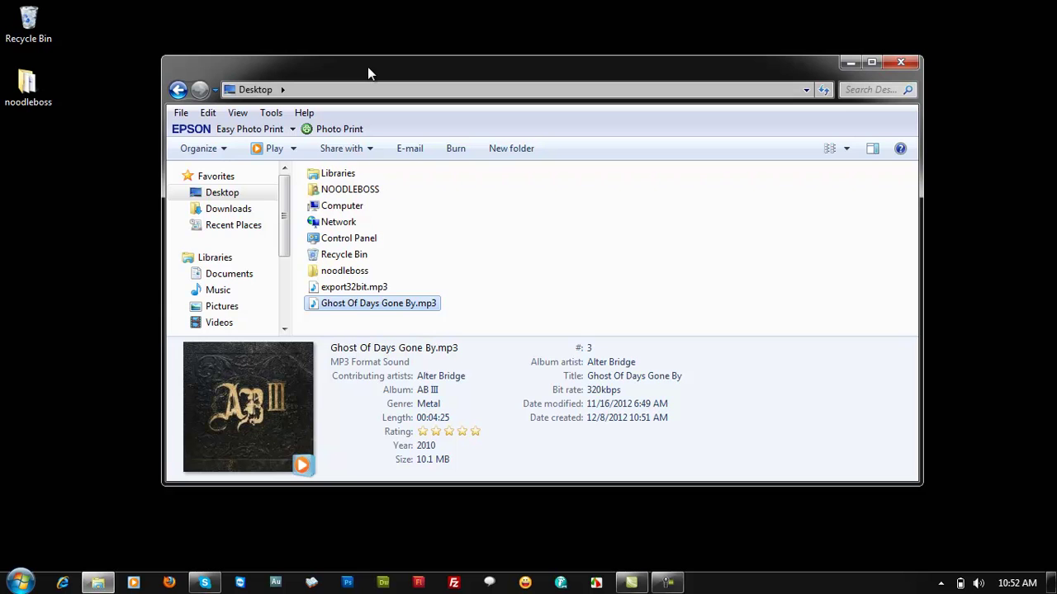
{"action": "left_click_drag", "start_coordinate": [370, 73], "coordinate": [661, 52]}
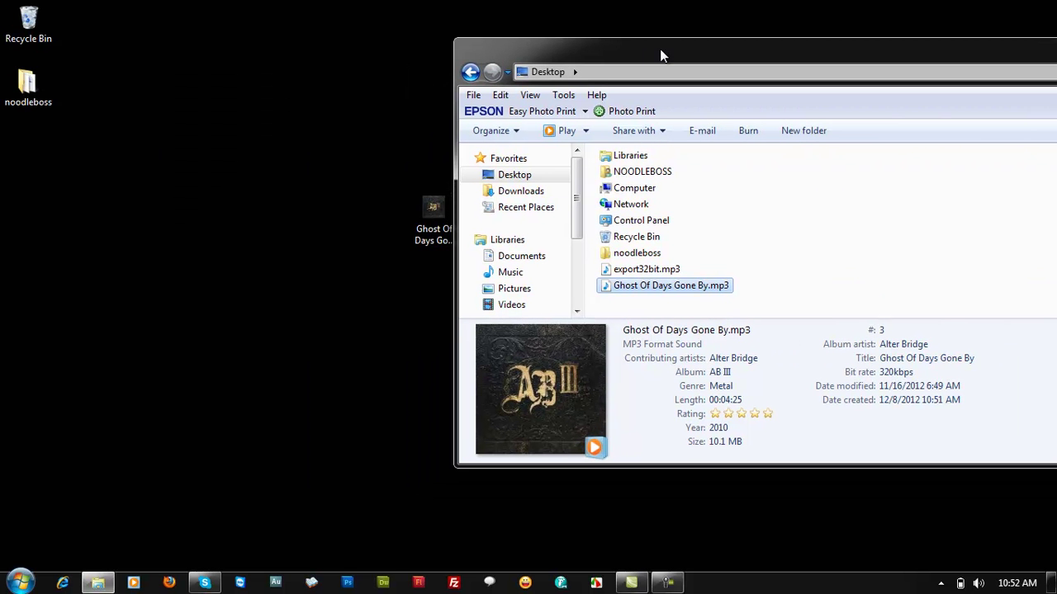
{"action": "left_click_drag", "start_coordinate": [446, 245], "coordinate": [217, 220]}
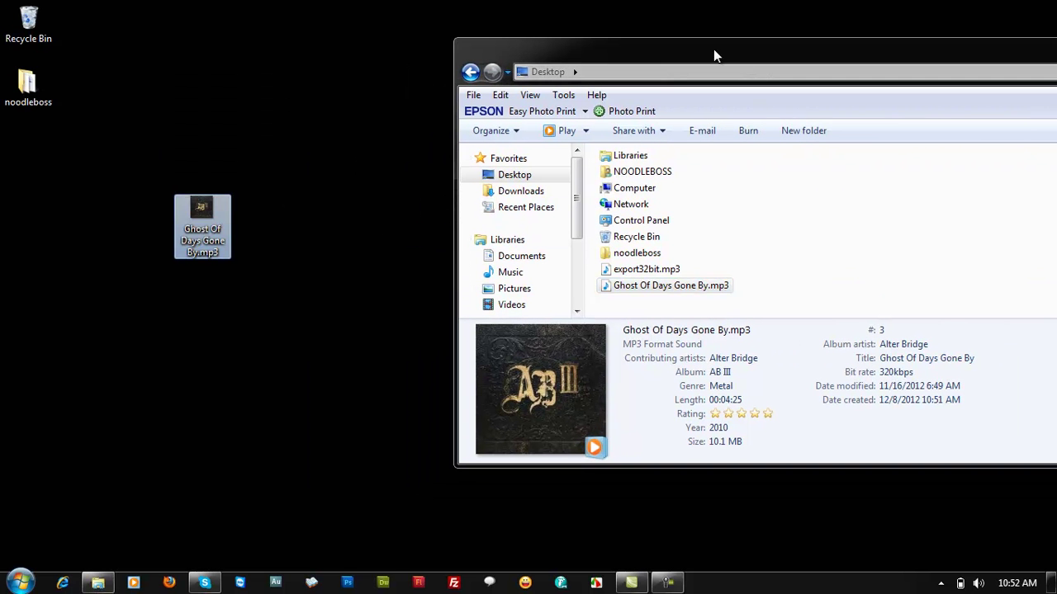
{"action": "left_click_drag", "start_coordinate": [713, 48], "coordinate": [342, 53]}
{"action": "left_click", "coordinate": [822, 52]}
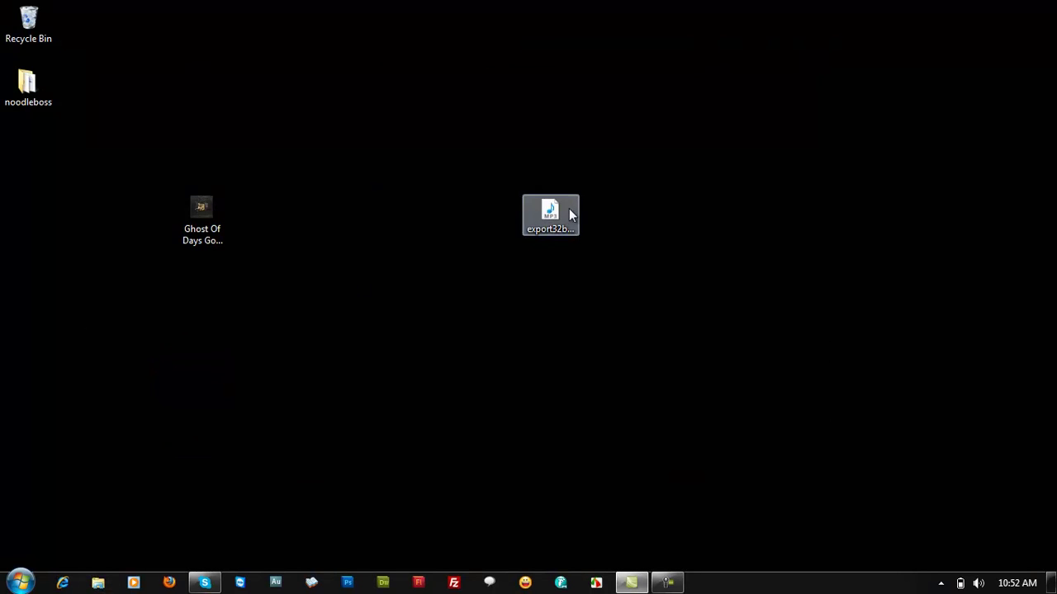
- Delete the Ghost Of Days Gone By.mp3 copy and move export32bit.mp3 to the desktop's left side
{"action": "left_click_drag", "start_coordinate": [569, 213], "coordinate": [308, 231]}
{"action": "left_click", "coordinate": [491, 273]}
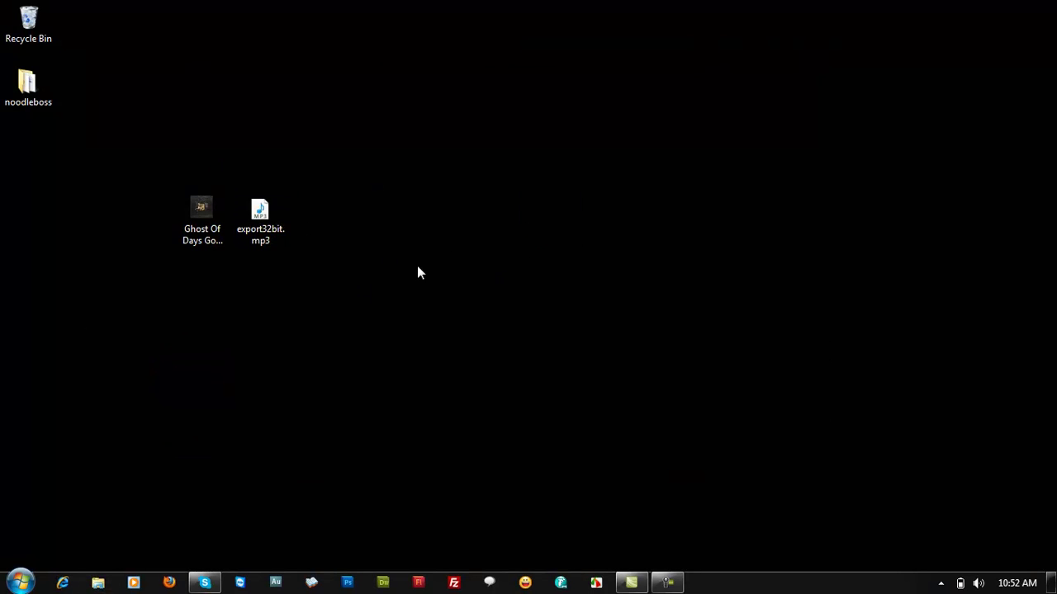
{"action": "left_click_drag", "start_coordinate": [382, 302], "coordinate": [28, 33]}
{"action": "left_click", "coordinate": [201, 222]}
{"action": "left_click", "coordinate": [277, 228]}
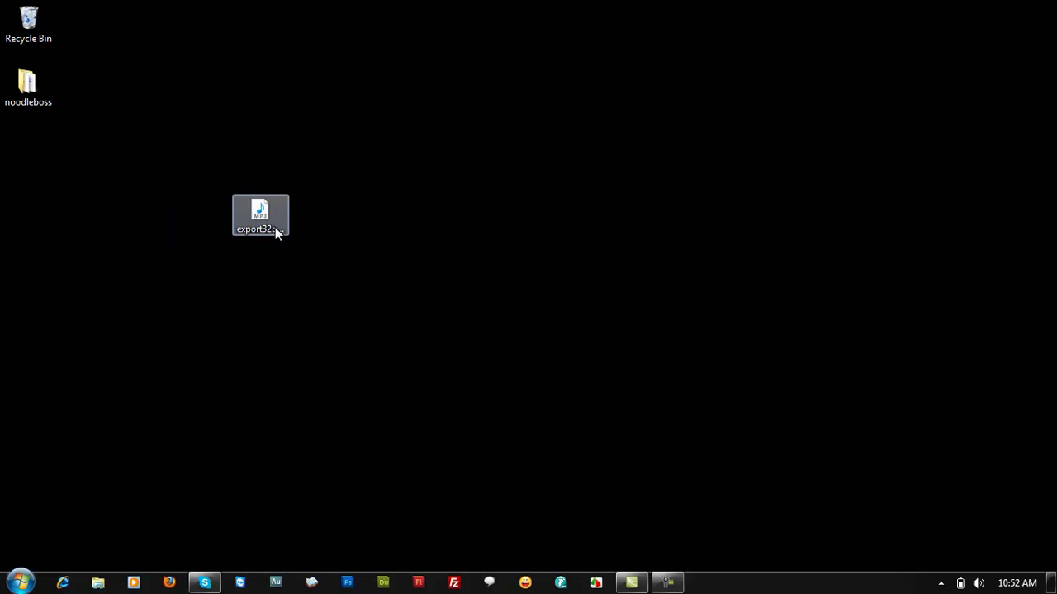
{"action": "left_click_drag", "start_coordinate": [276, 228], "coordinate": [167, 214]}
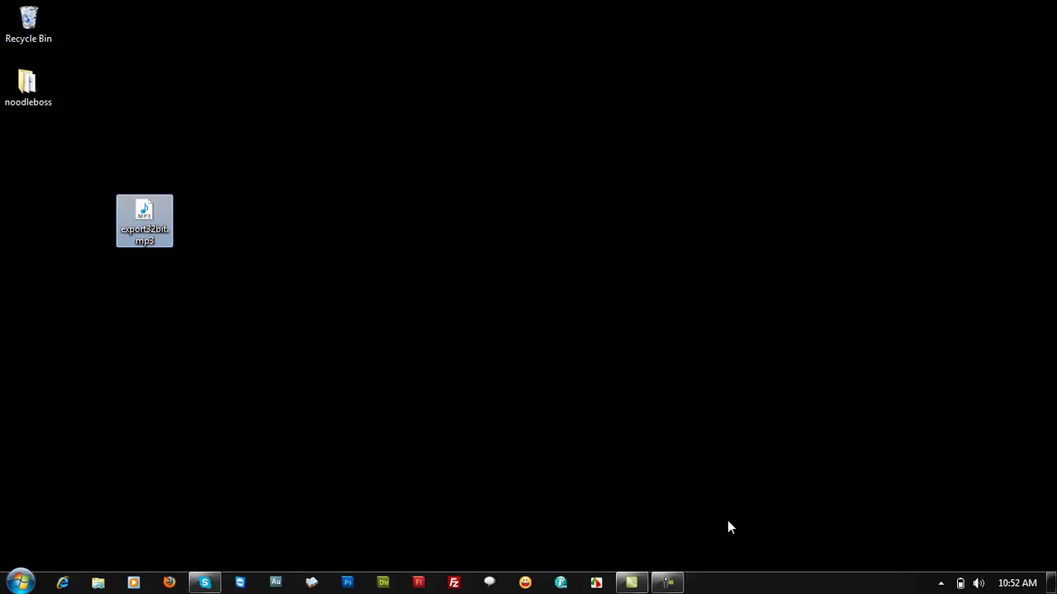